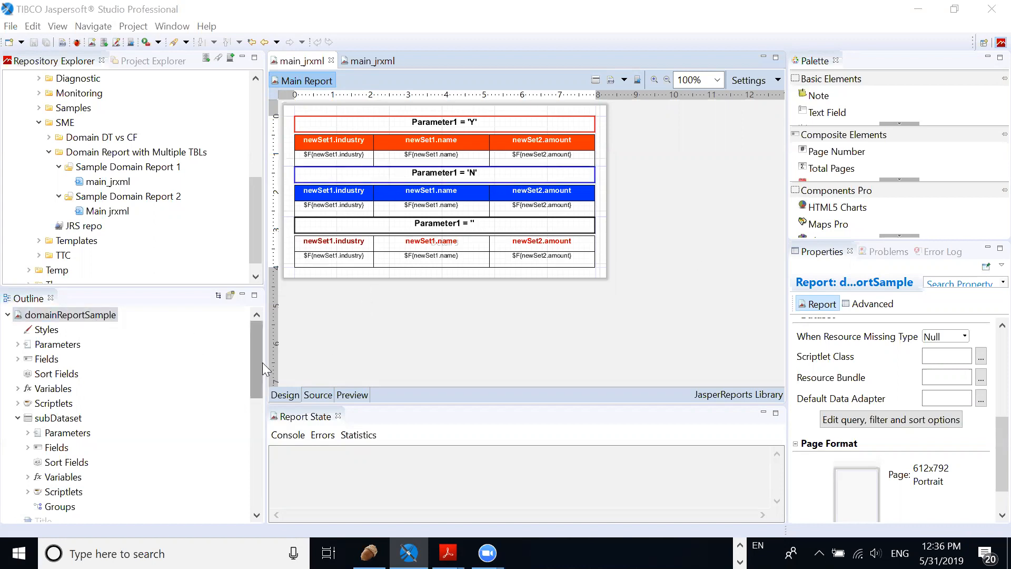
Step: Show the properties of subDataset and look over the elements in the report's detail bands in the outline
left_click(58, 422)
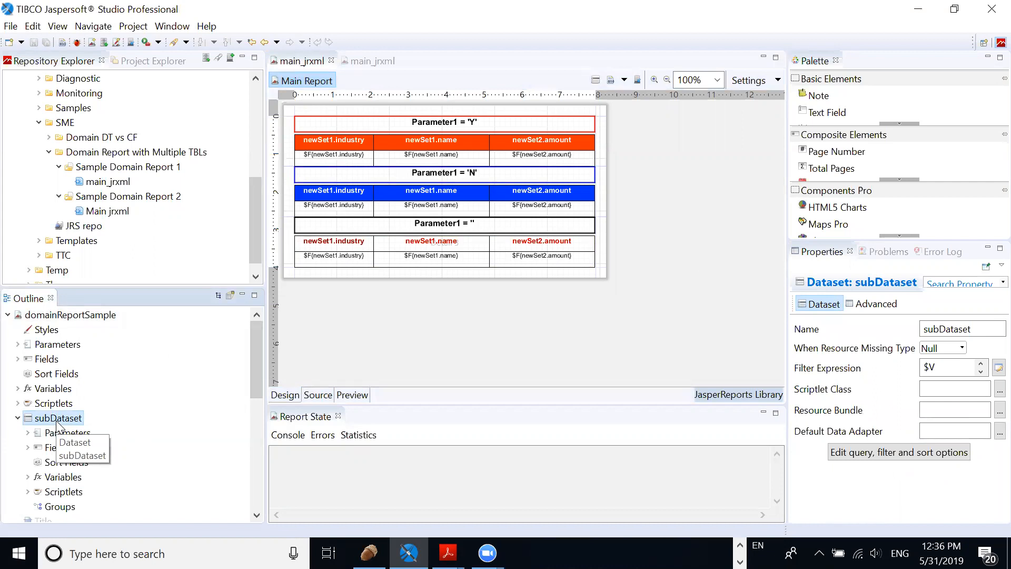
left_click_drag(257, 370, 255, 455)
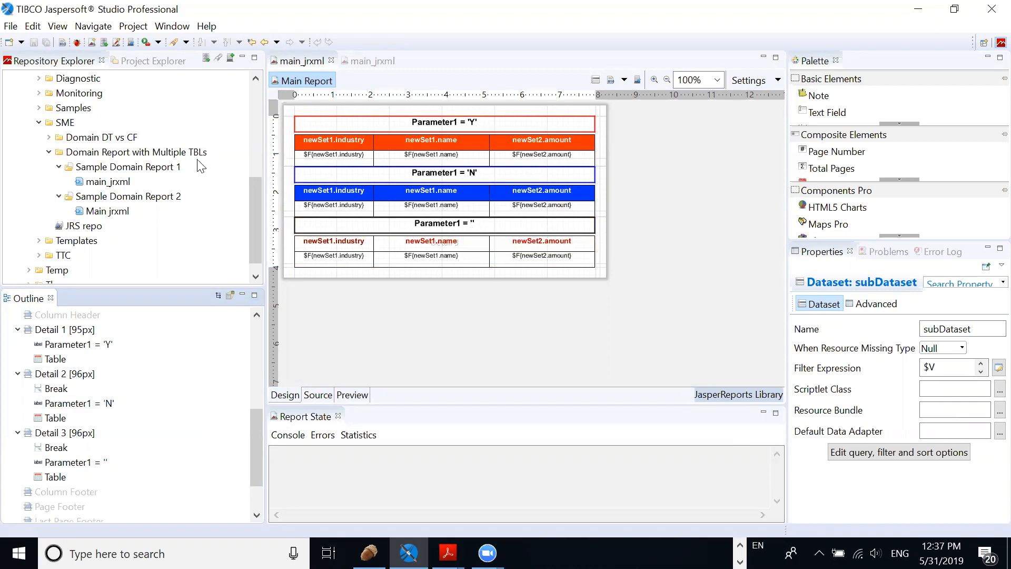
Step: Start a new Jasper Report from the Blank Letter template with the Domain JRS data adapter, and cancel the wizard
left_click(10, 29)
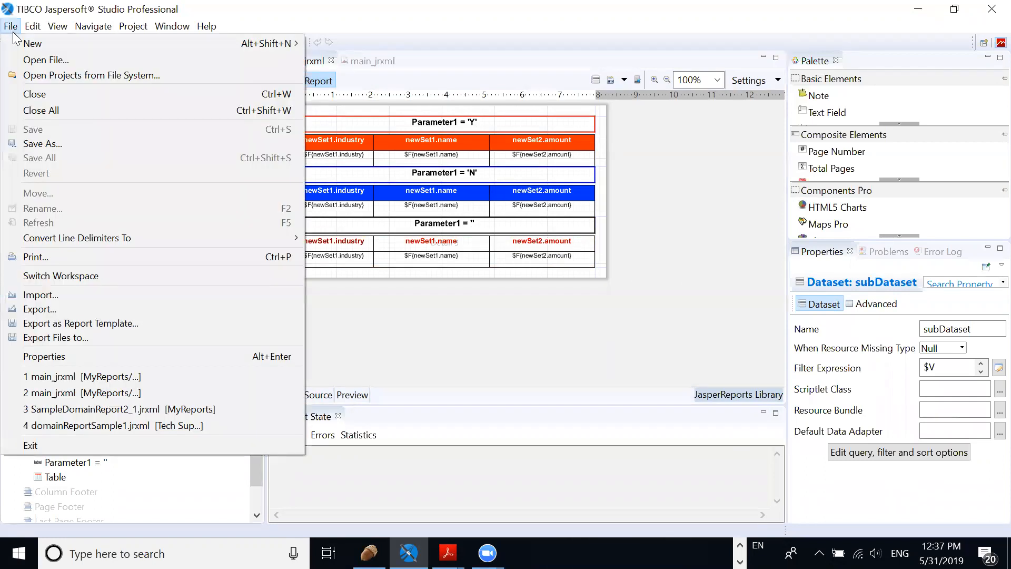
mouse_move(25, 41)
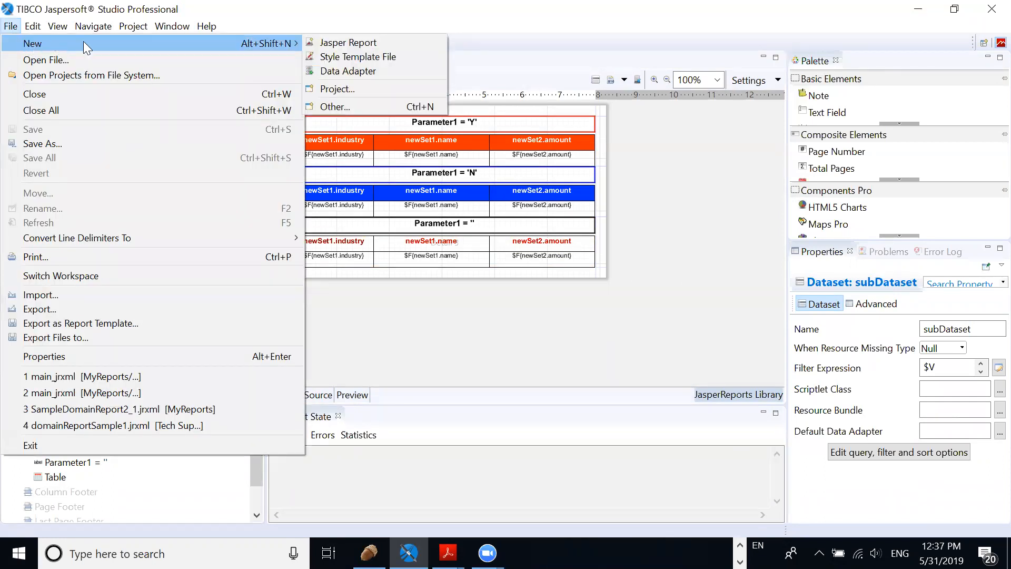
left_click(340, 42)
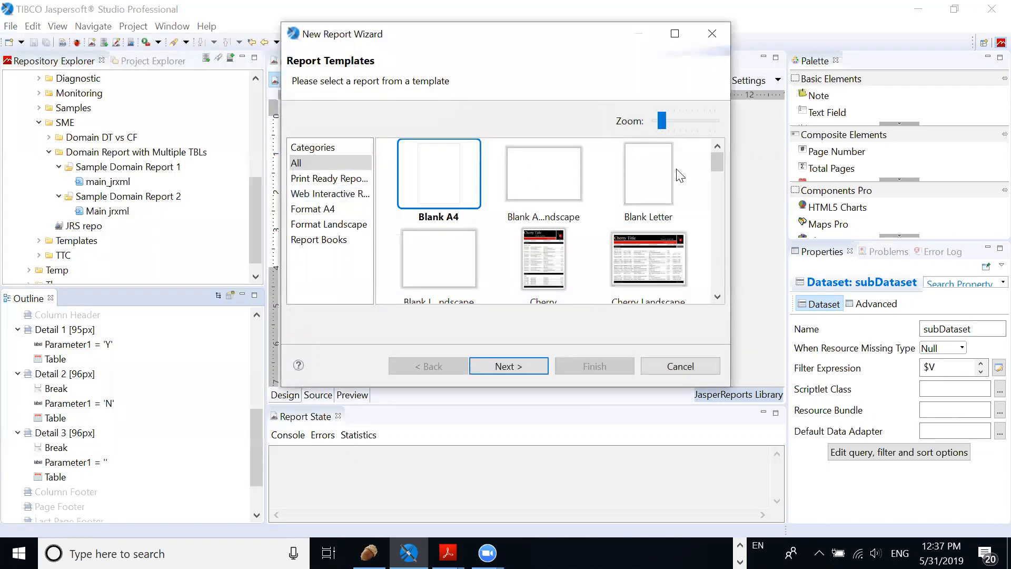
left_click(653, 186)
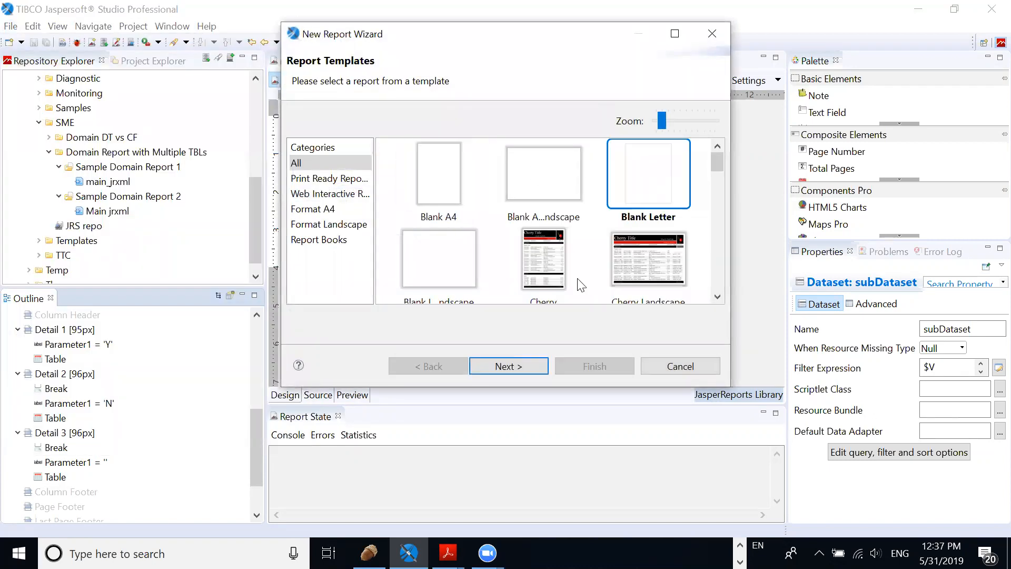
left_click(507, 365)
left_click(520, 363)
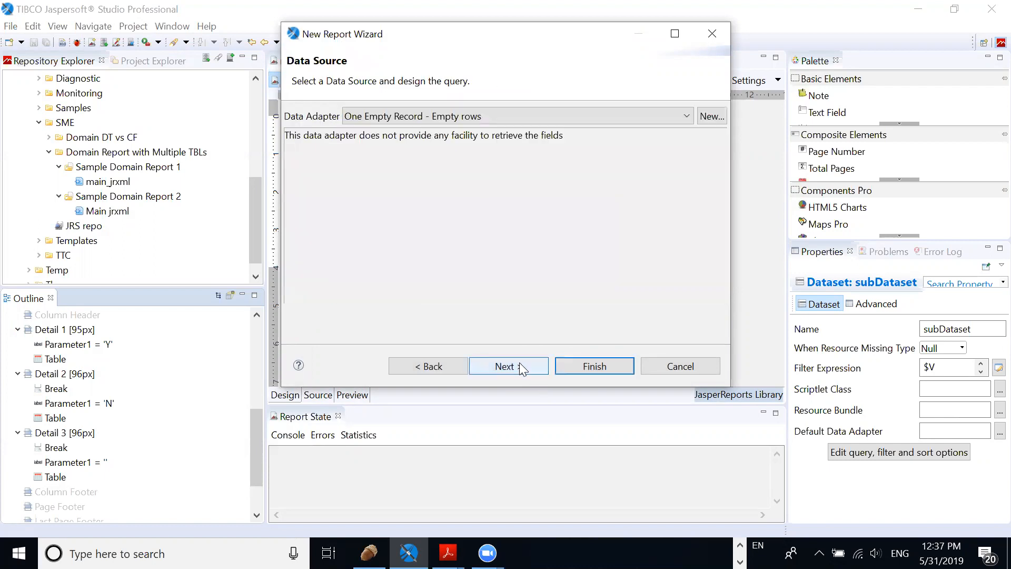
left_click(685, 117)
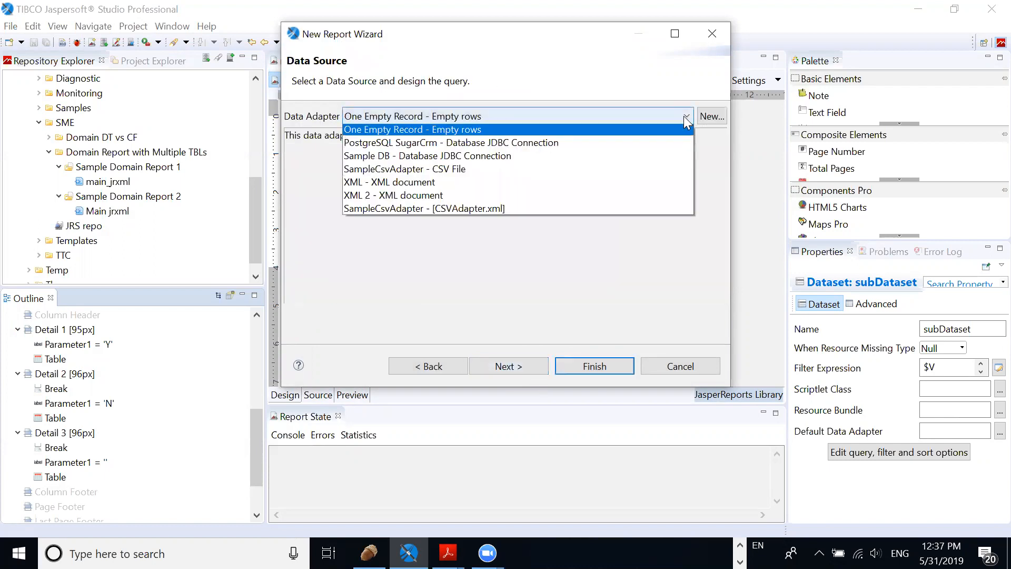
left_click(565, 132)
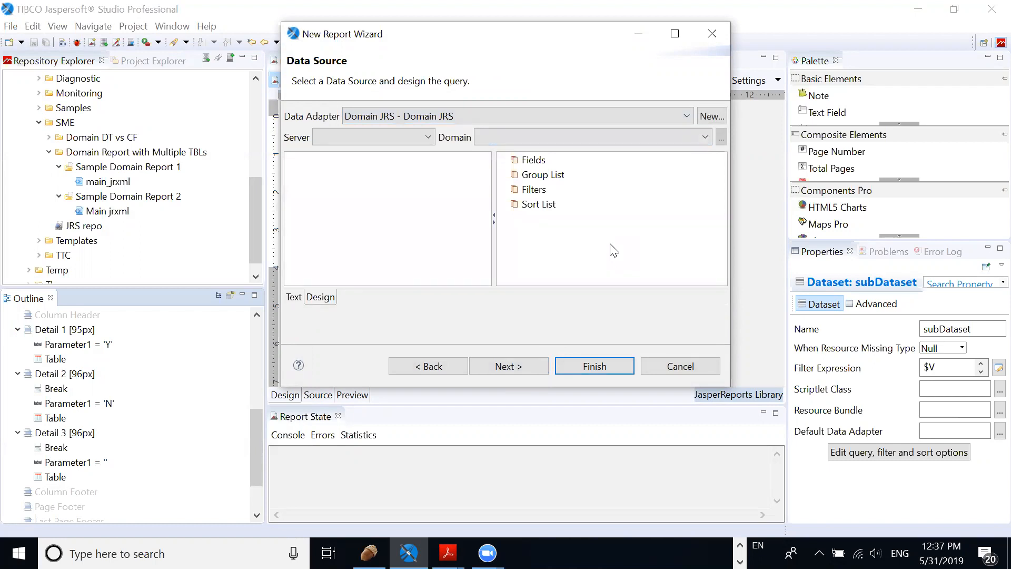
left_click(675, 369)
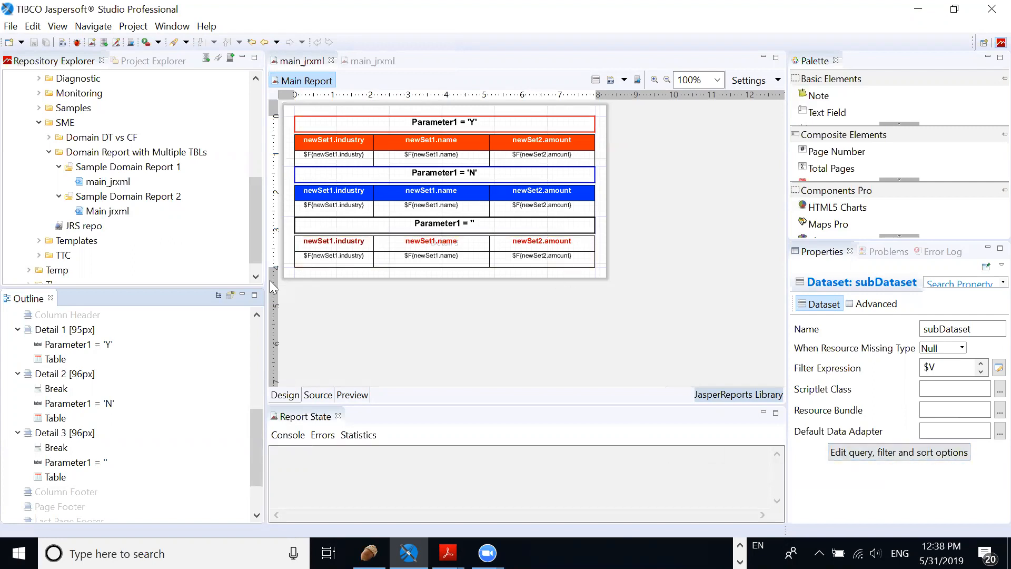
Step: Examine the domain query filters of the first report's subDataset and close the query settings without changes
left_click_drag(259, 435, 254, 354)
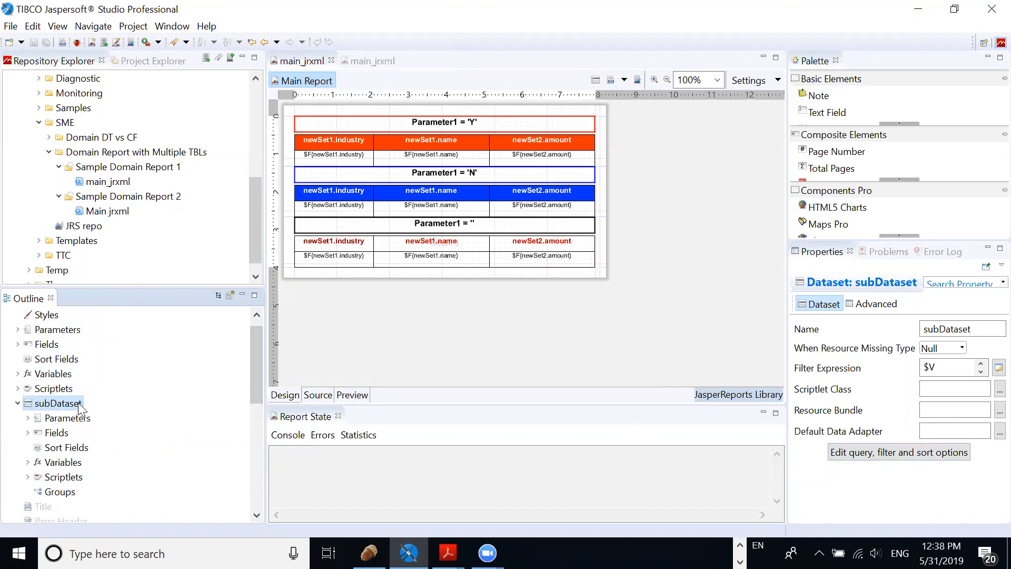
left_click(854, 453)
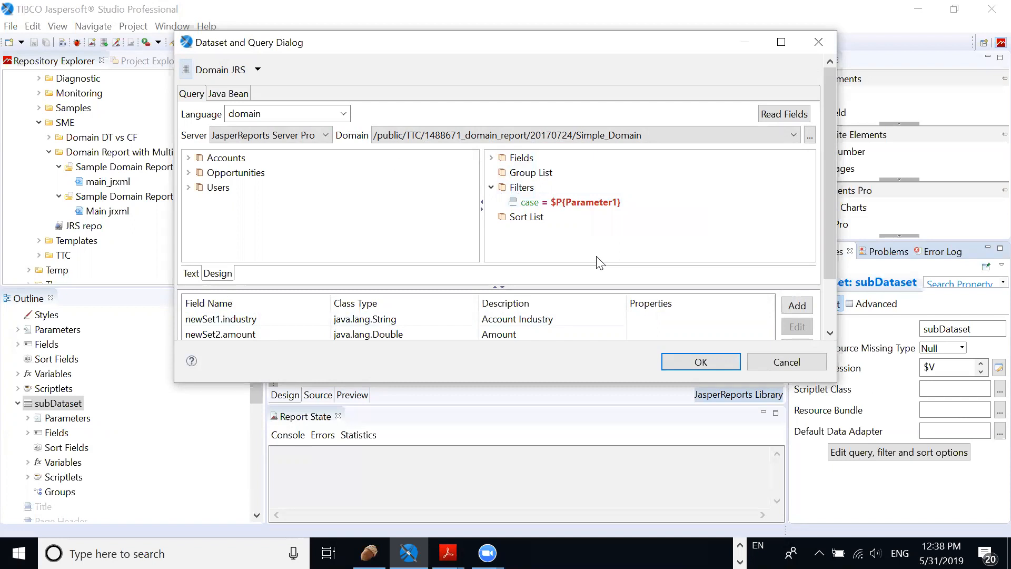
left_click_drag(552, 46, 555, 51)
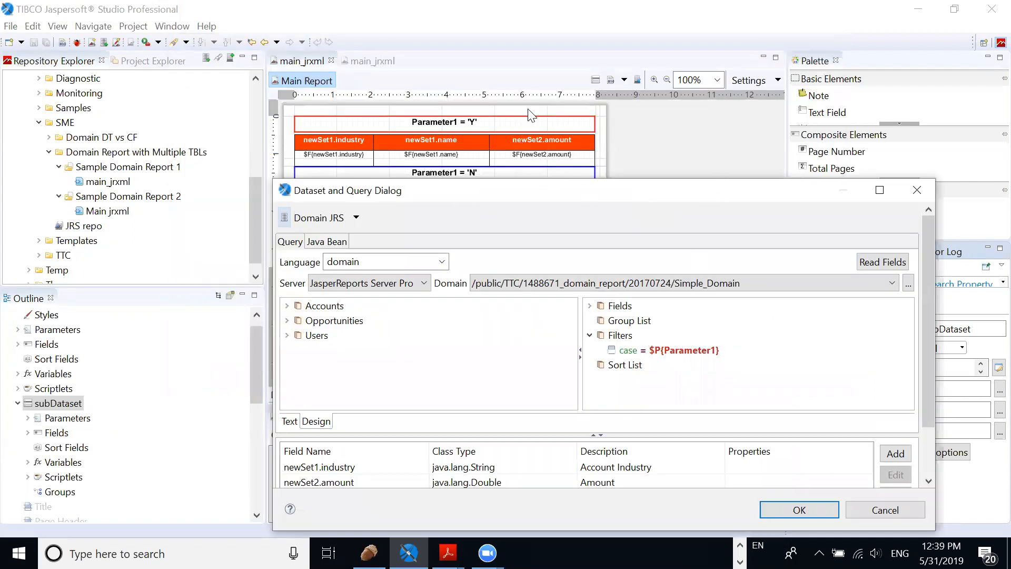
left_click_drag(713, 197, 529, 115)
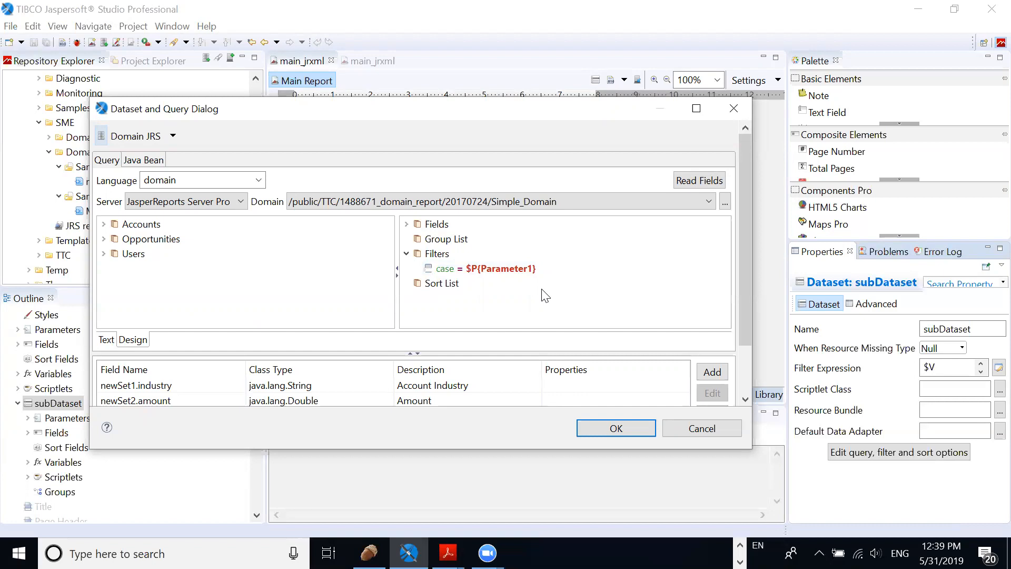
left_click(690, 428)
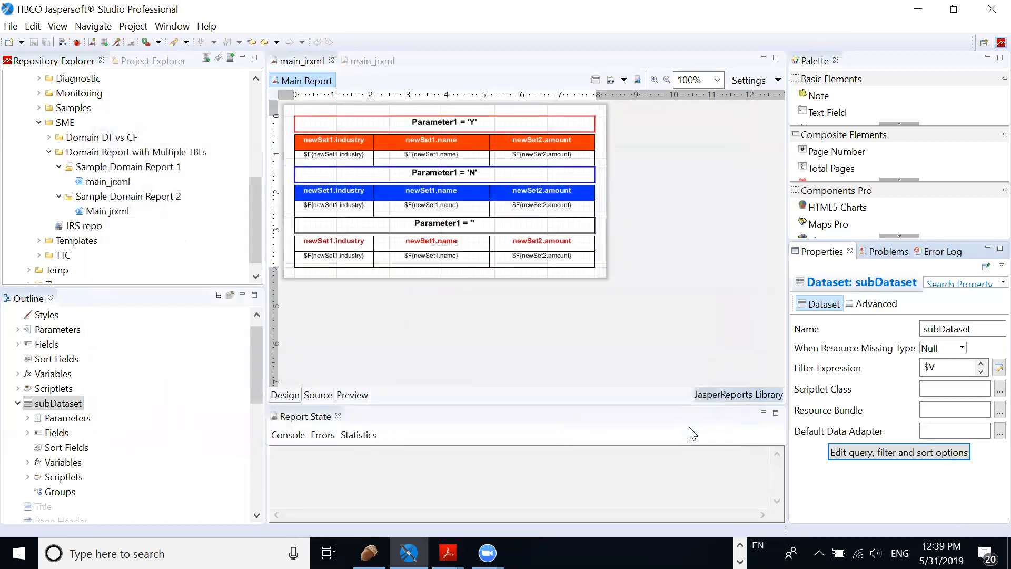
Step: Display the filter expression in the query settings of the second main_jrxml report's subDataset
left_click(362, 61)
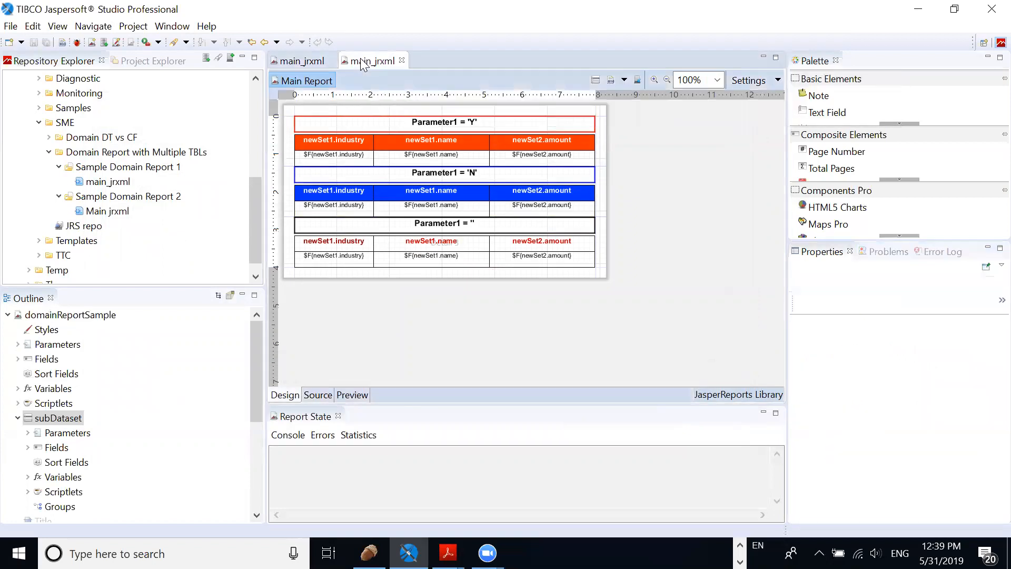
left_click(74, 419)
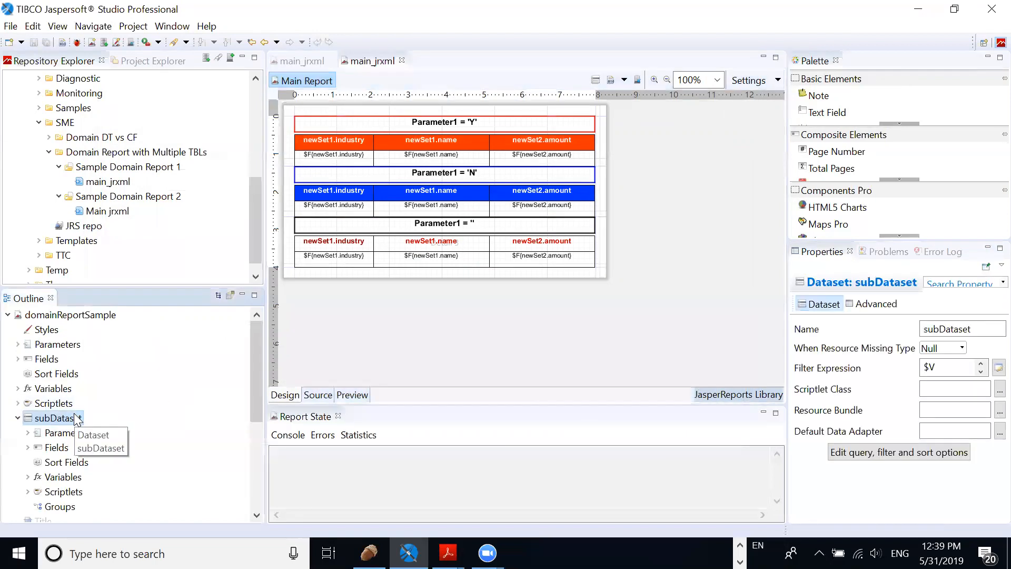
left_click(897, 454)
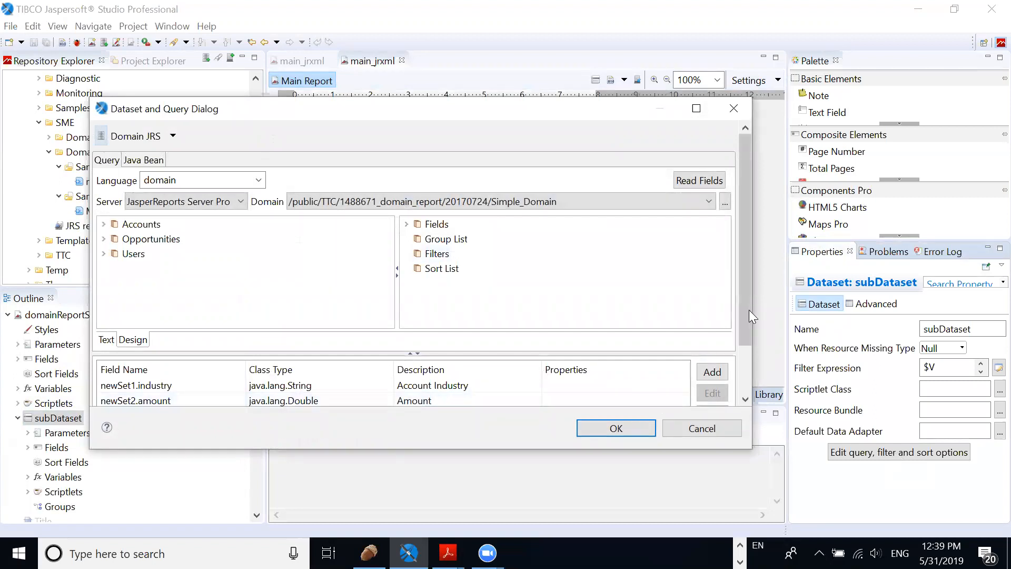
left_click_drag(748, 330, 753, 375)
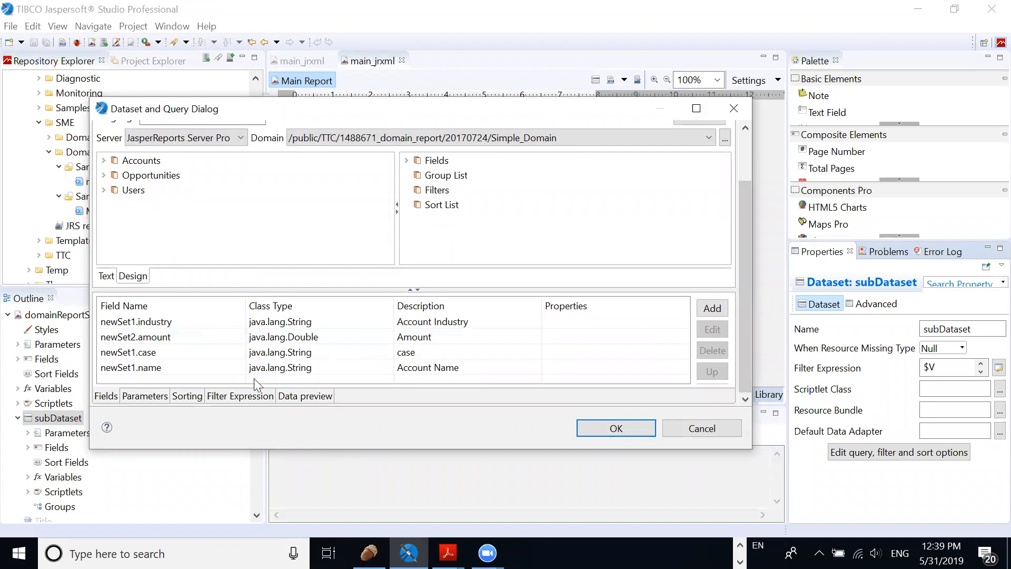
left_click(251, 400)
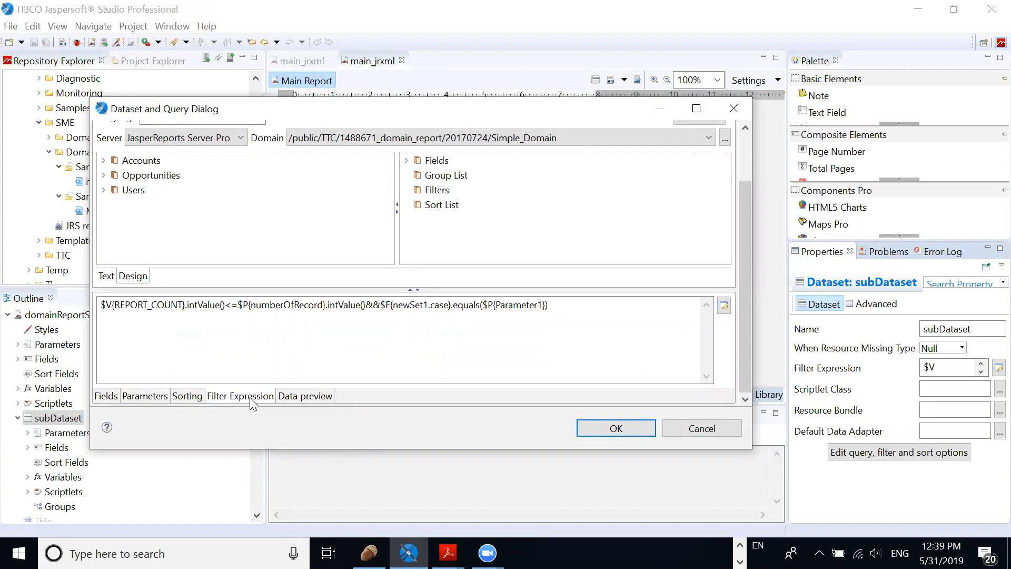
Step: Examine the REPORT_COUNT and Parameter1 conditions of the filter expression and close the query settings without changes
left_click_drag(556, 314, 98, 316)
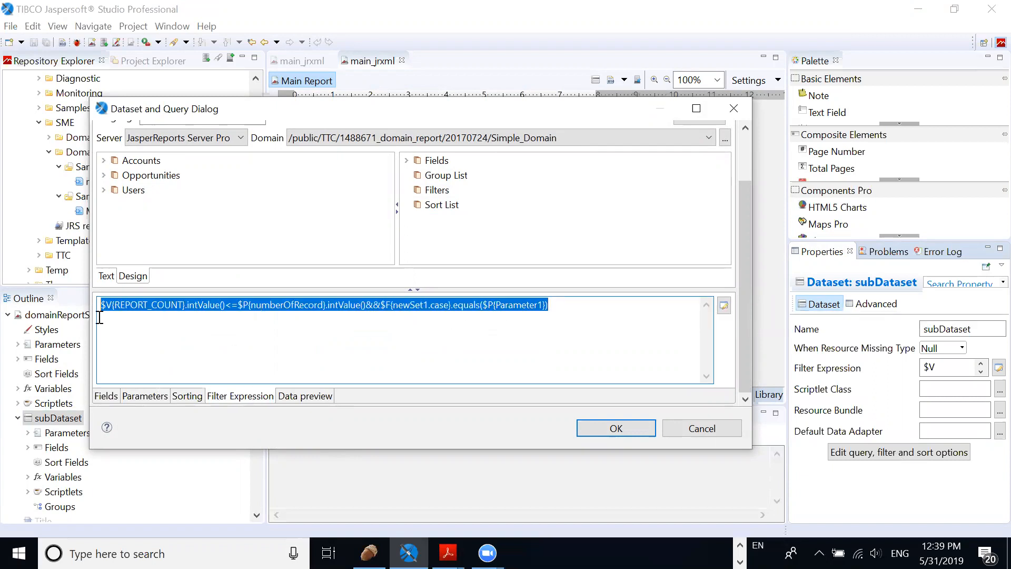
left_click(236, 348)
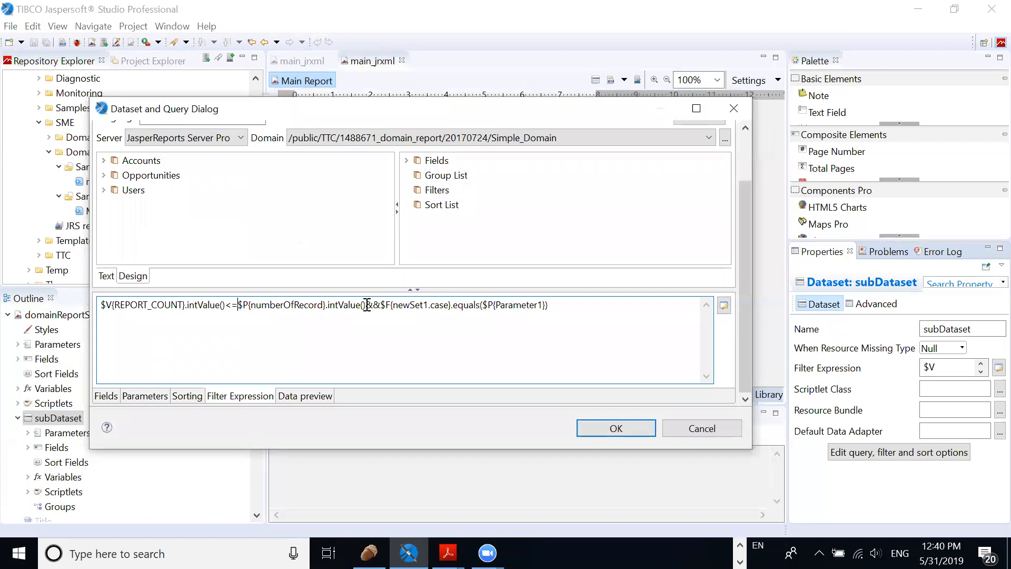
left_click_drag(366, 306, 97, 301)
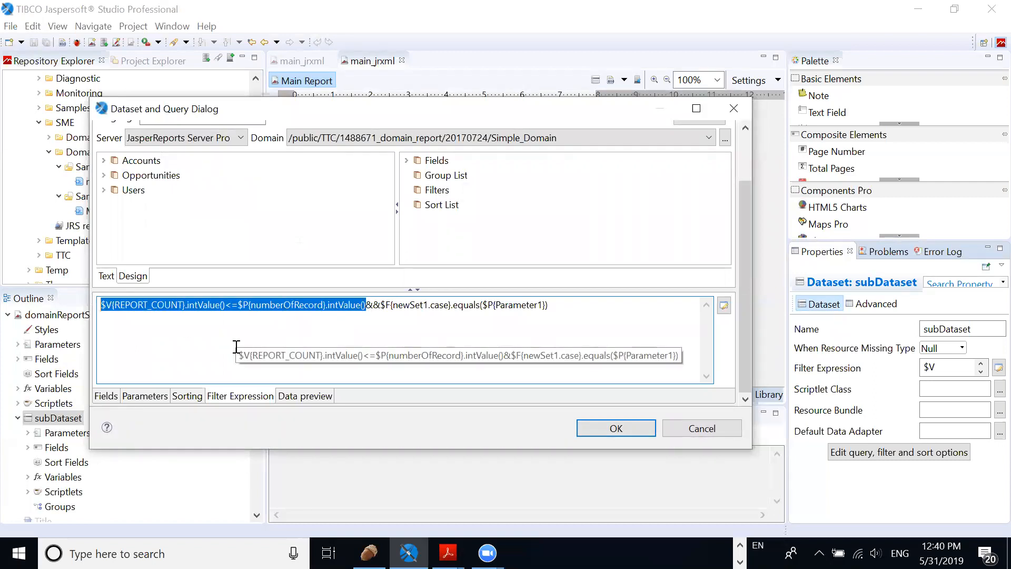
double_click(389, 306)
left_click_drag(389, 307, 563, 310)
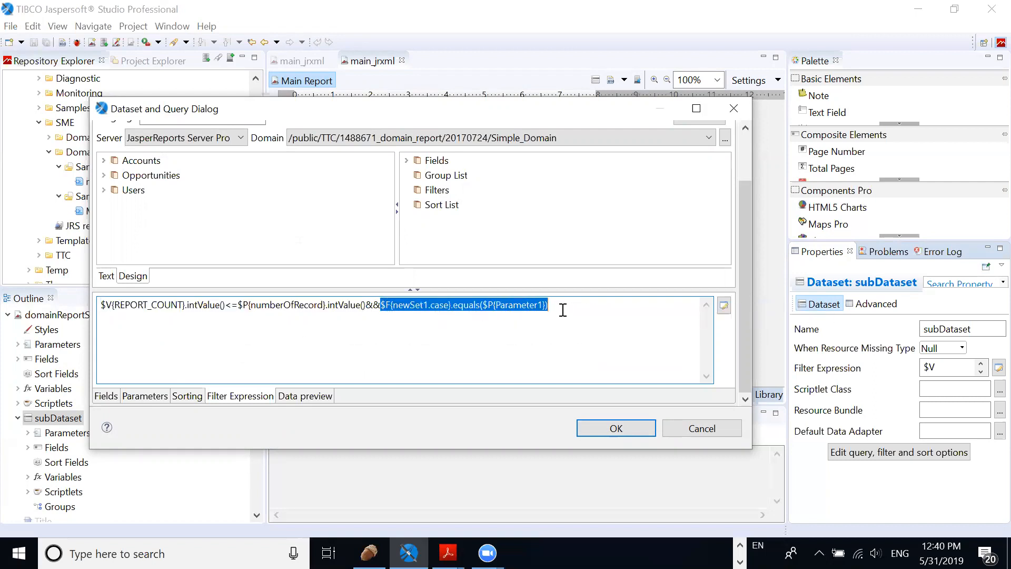
left_click(565, 312)
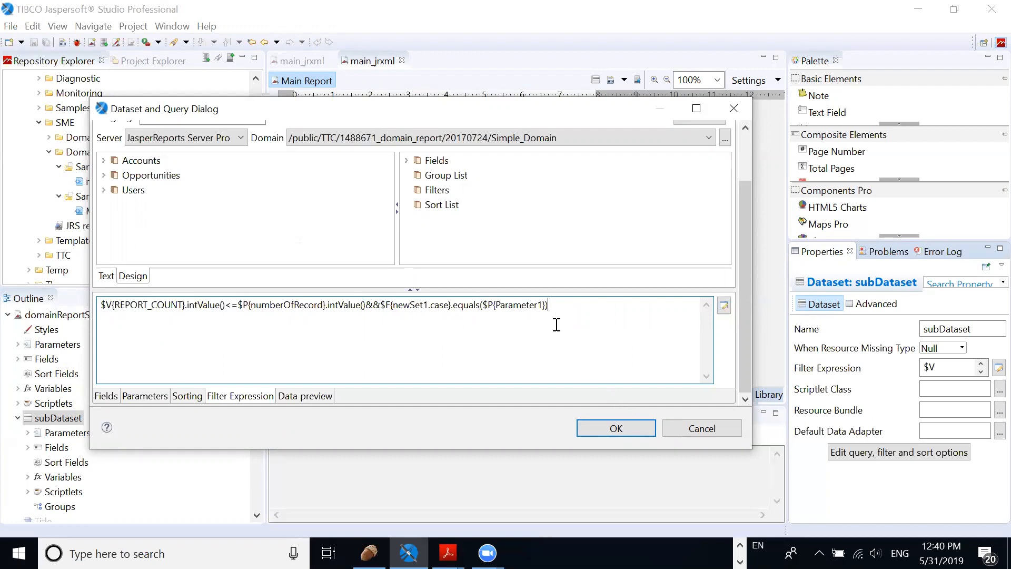
left_click_drag(551, 307, 380, 314)
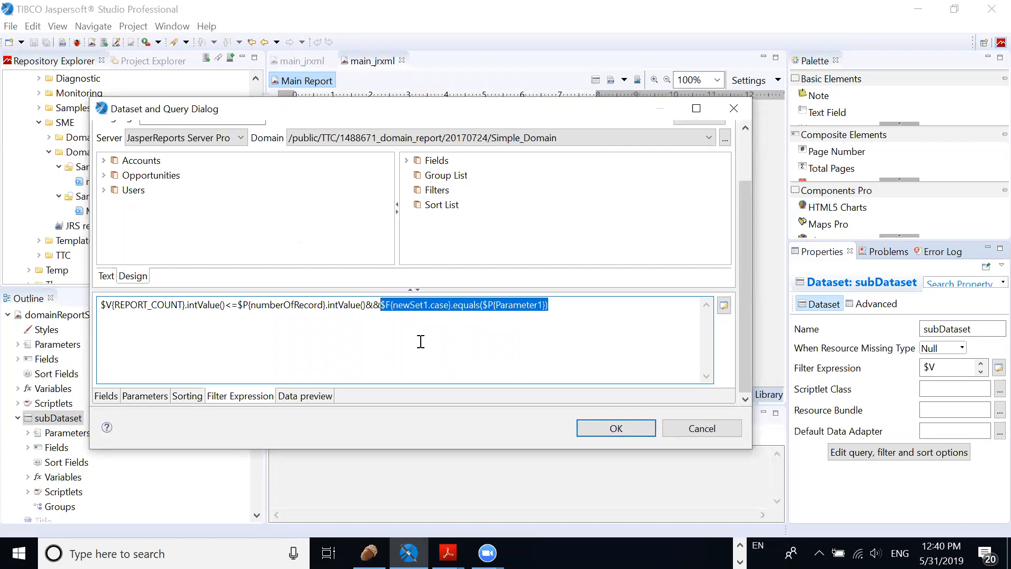
left_click(685, 428)
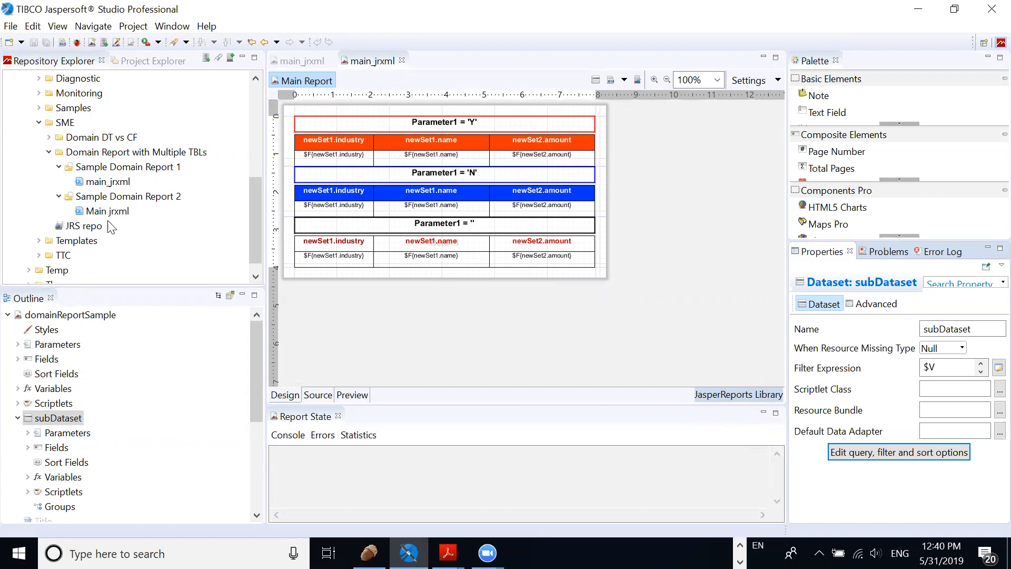
Step: Locate Sample Domain Report 1 and Sample Domain Report 2 in the Domain Report with Multiple TBLs repository folder
left_click(161, 171)
left_click(166, 196)
left_click(165, 171)
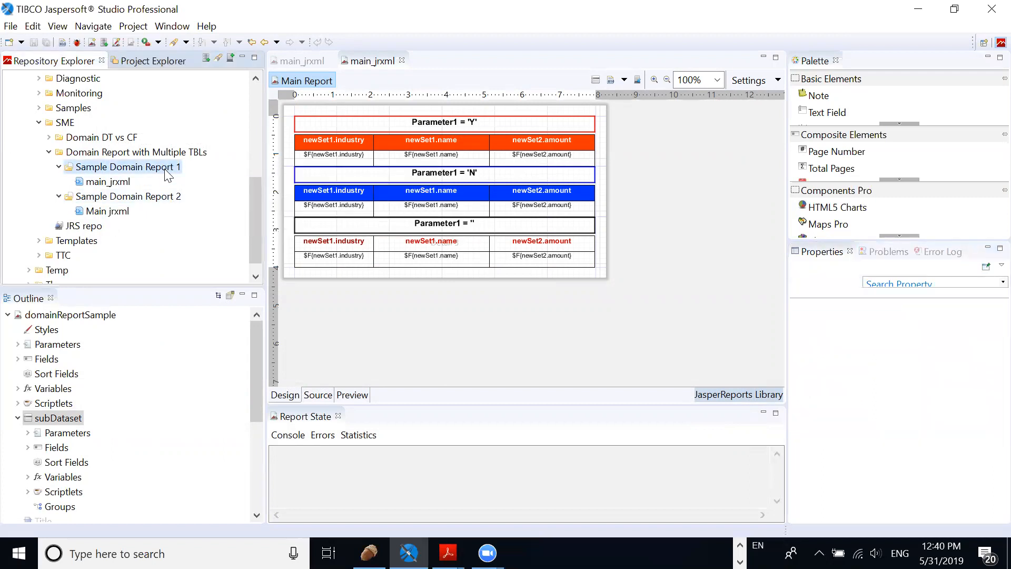
left_click(152, 201)
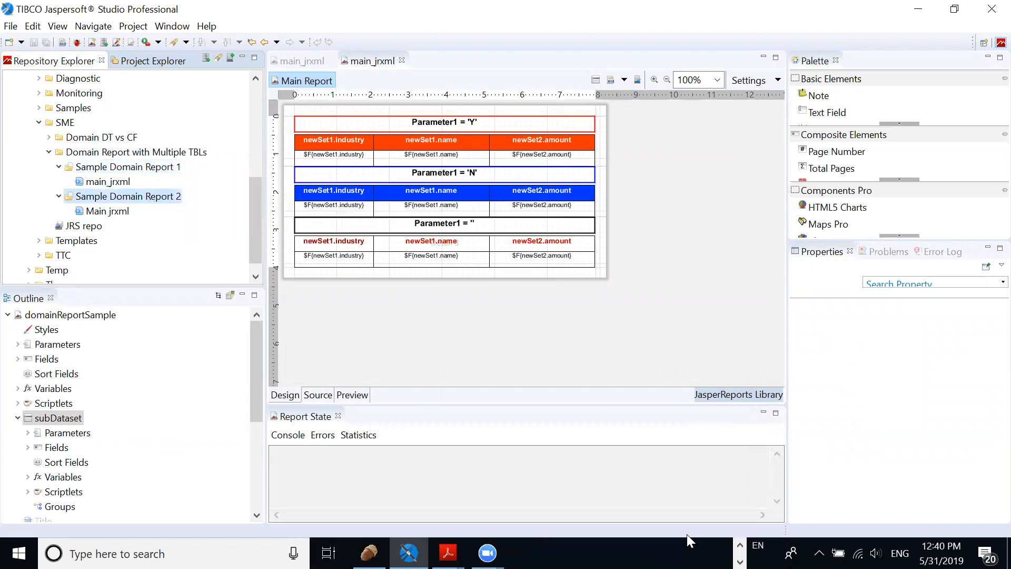
Step: Switch to the JasperReports Server repository in Chrome
left_click(740, 545)
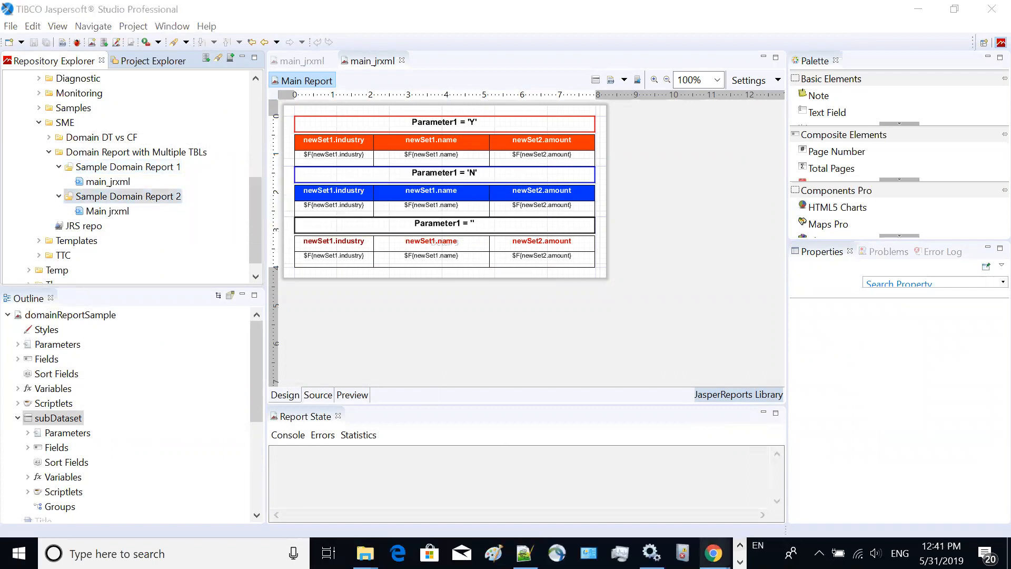
mouse_move(713, 553)
left_click(772, 514)
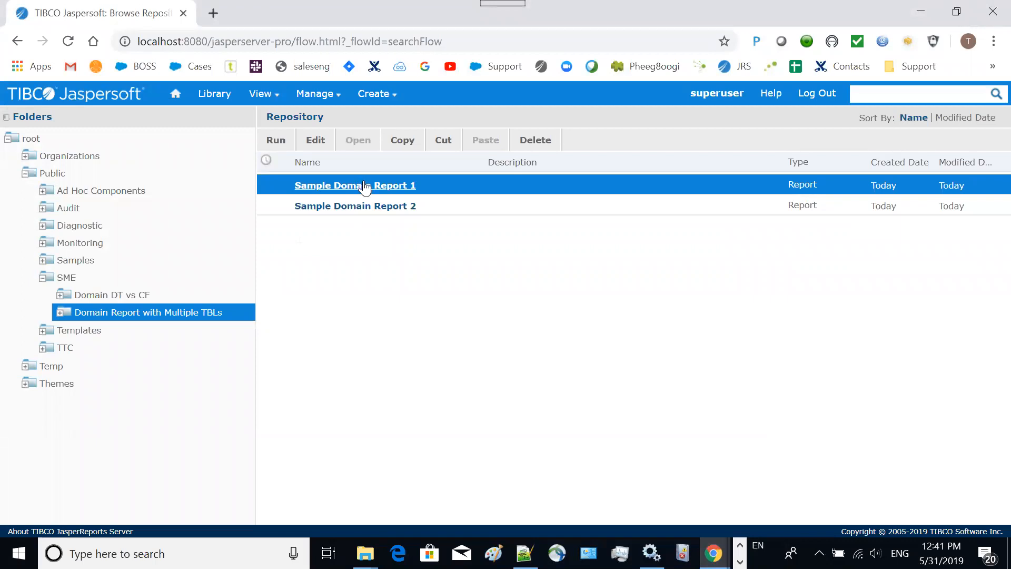
Step: Log back in to the server with the saved credentials and check the Ad Hoc Cache in the server settings
mouse_move(319, 95)
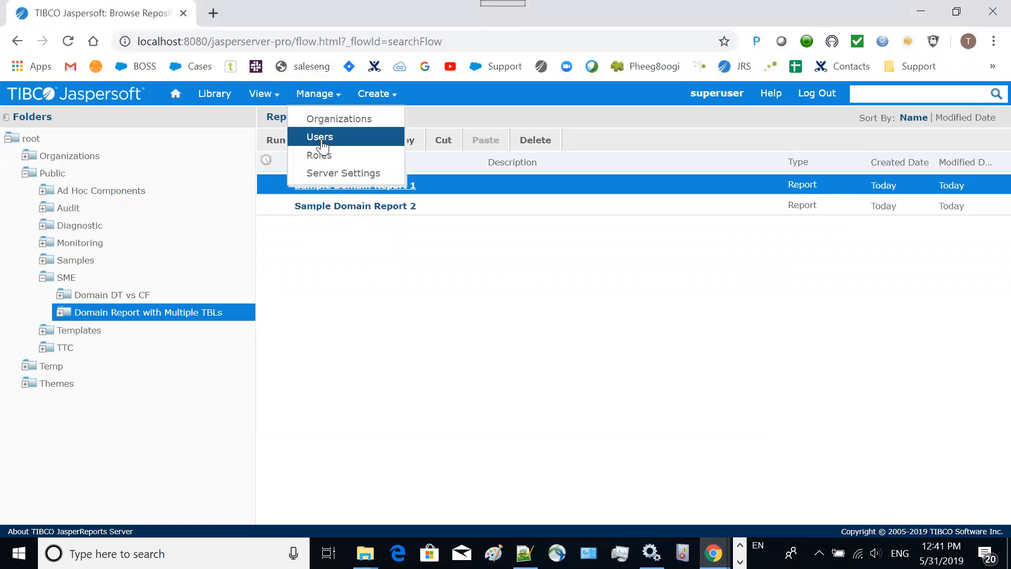
left_click(329, 174)
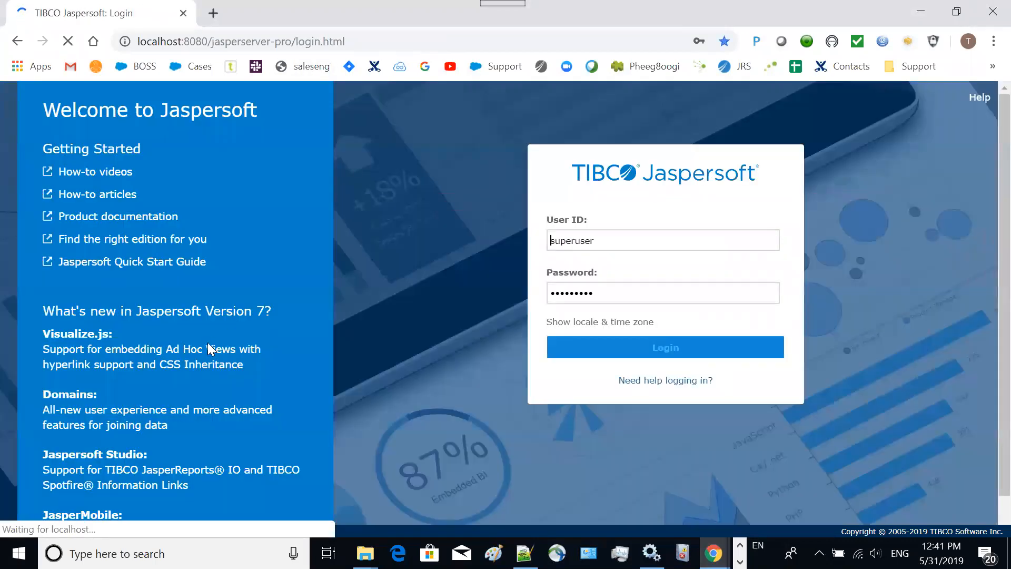
left_click(583, 351)
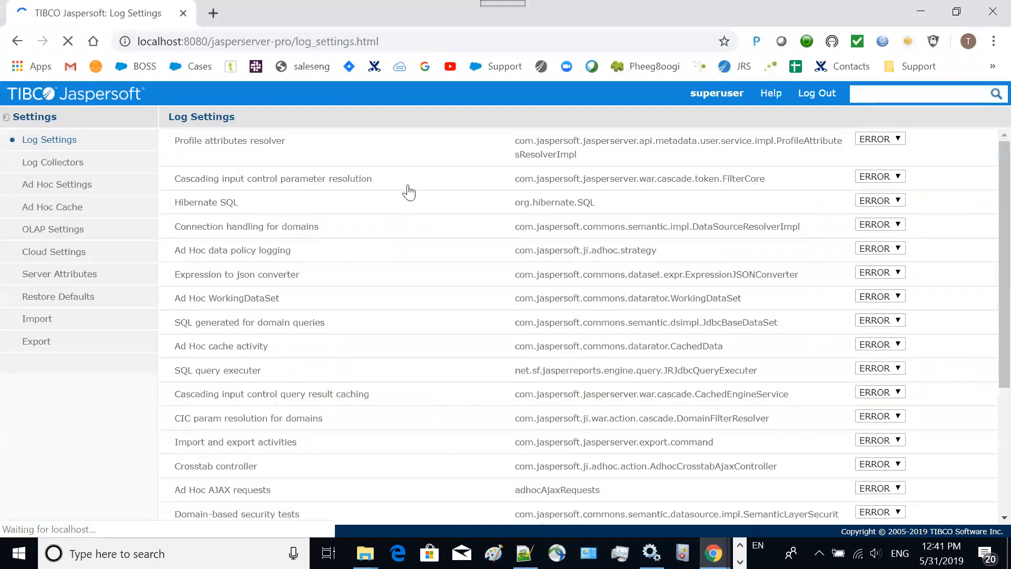
left_click(71, 208)
Step: Run Sample Domain Report 1 from the repository and page through to its last table
mouse_move(285, 98)
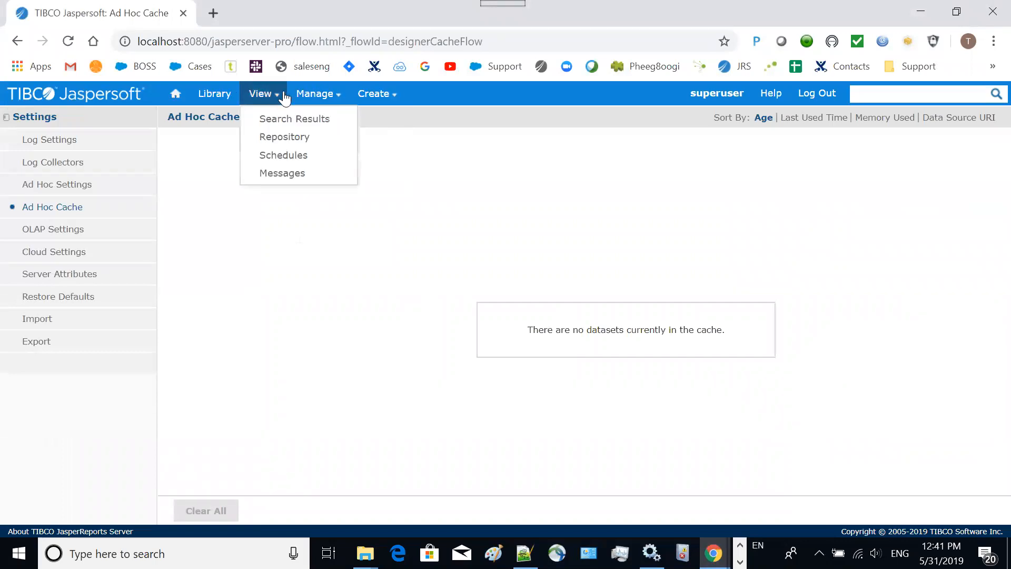
left_click(266, 140)
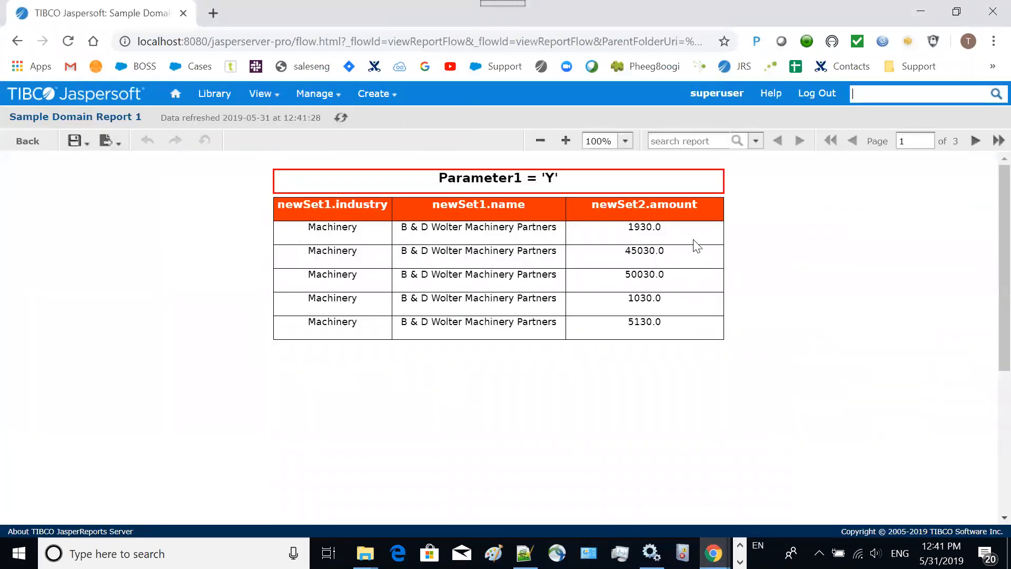
left_click(974, 141)
left_click(974, 141)
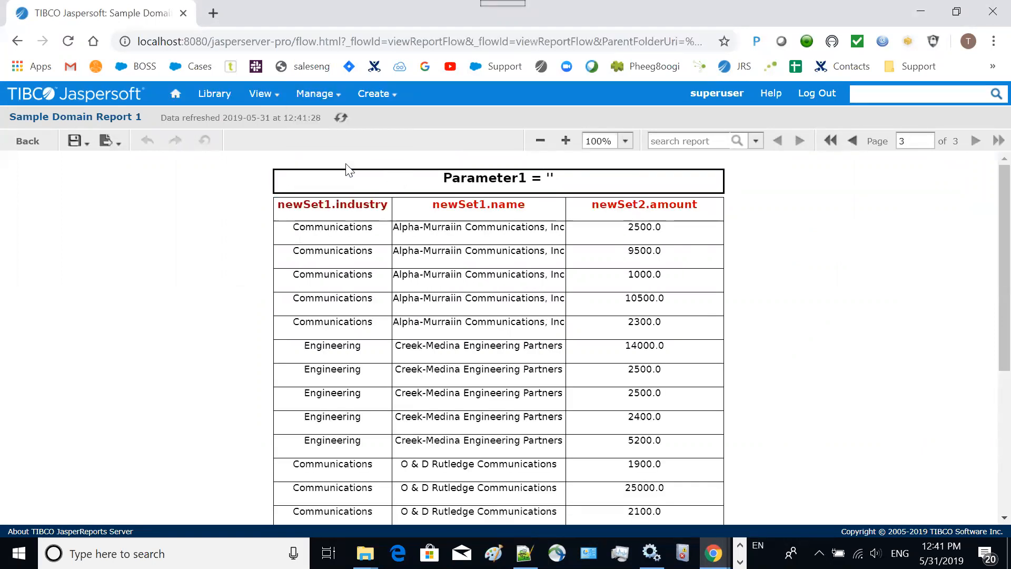
Step: Open the Ad Hoc Cache settings and examine the first cached query in an enlarged detail window, closing it when done
left_click(61, 209)
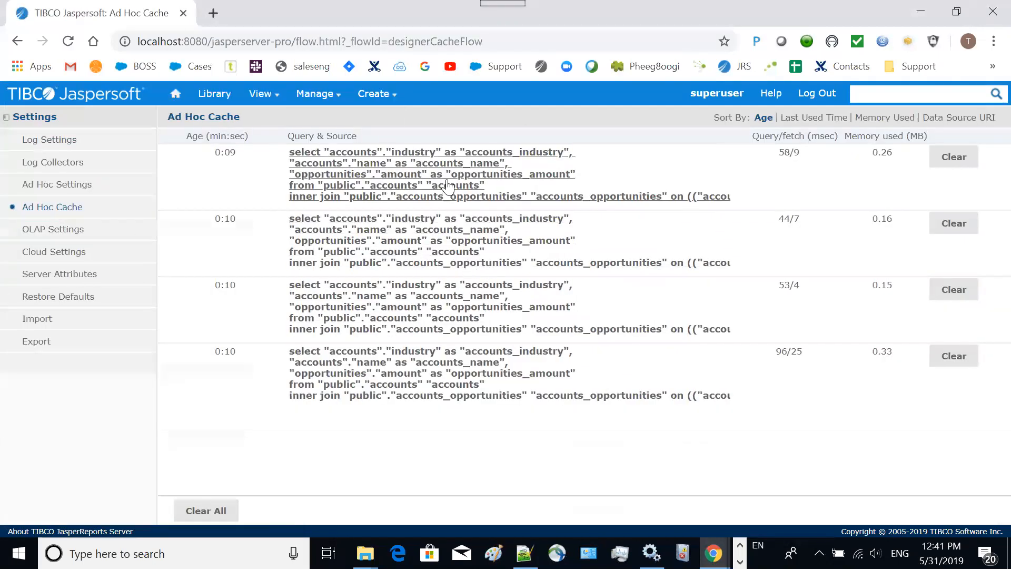
left_click(378, 179)
left_click_drag(566, 169, 418, 143)
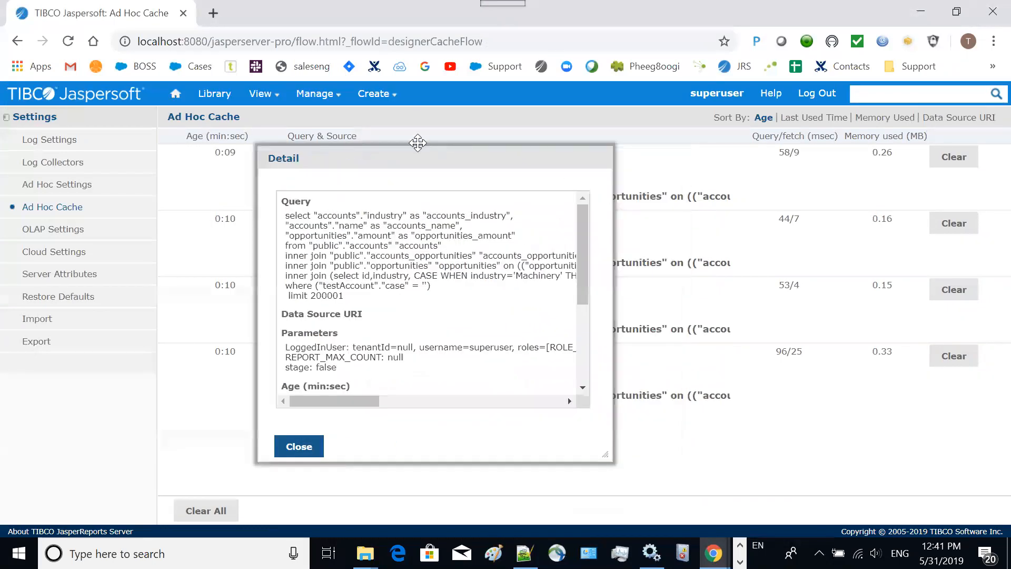
left_click_drag(512, 437, 950, 480)
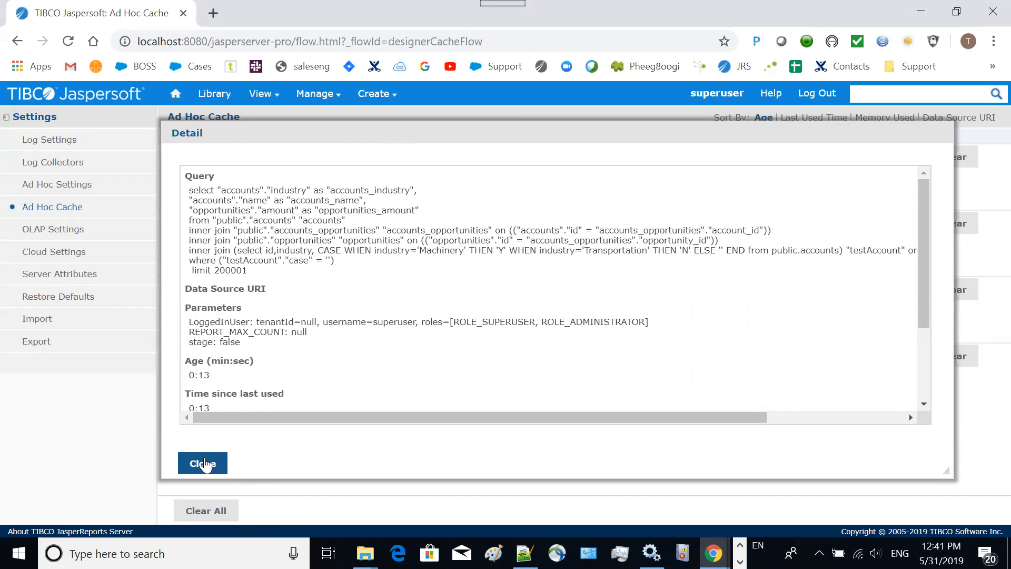
left_click(204, 465)
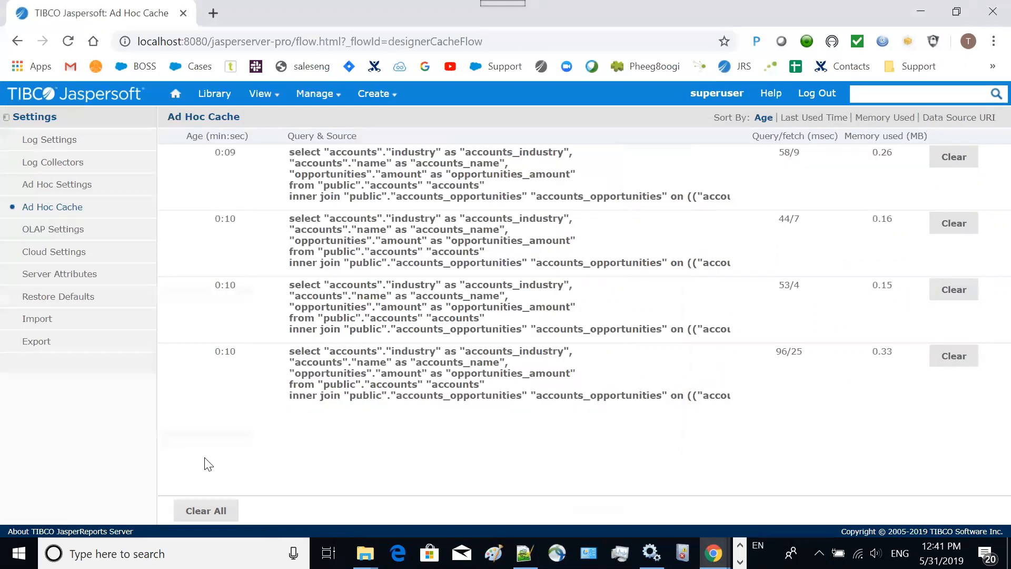
Step: Examine the details of the second and third cached queries and clear the entire Ad Hoc Cache
left_click(384, 264)
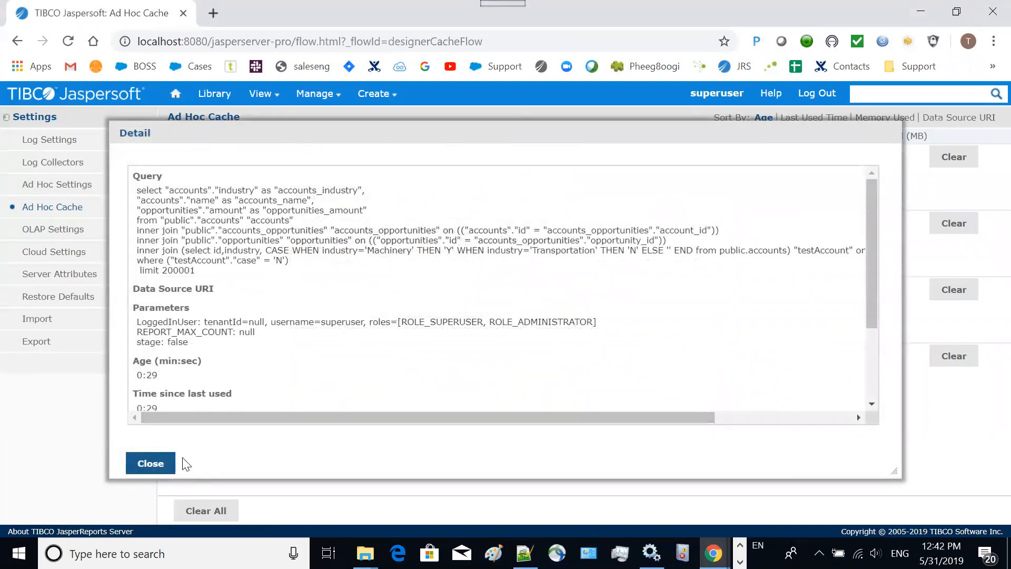
left_click(151, 463)
left_click(432, 320)
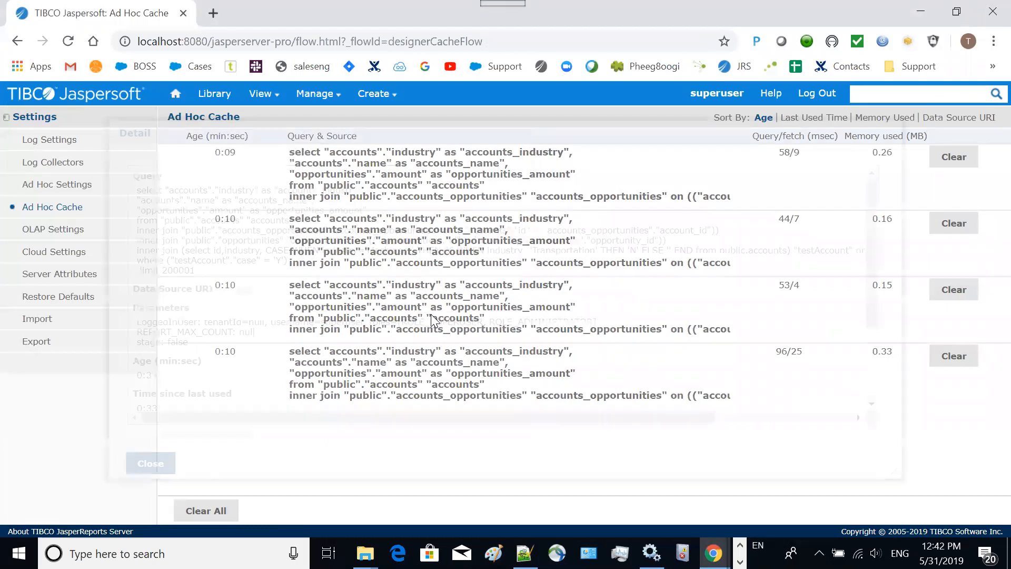
left_click(151, 463)
left_click(193, 512)
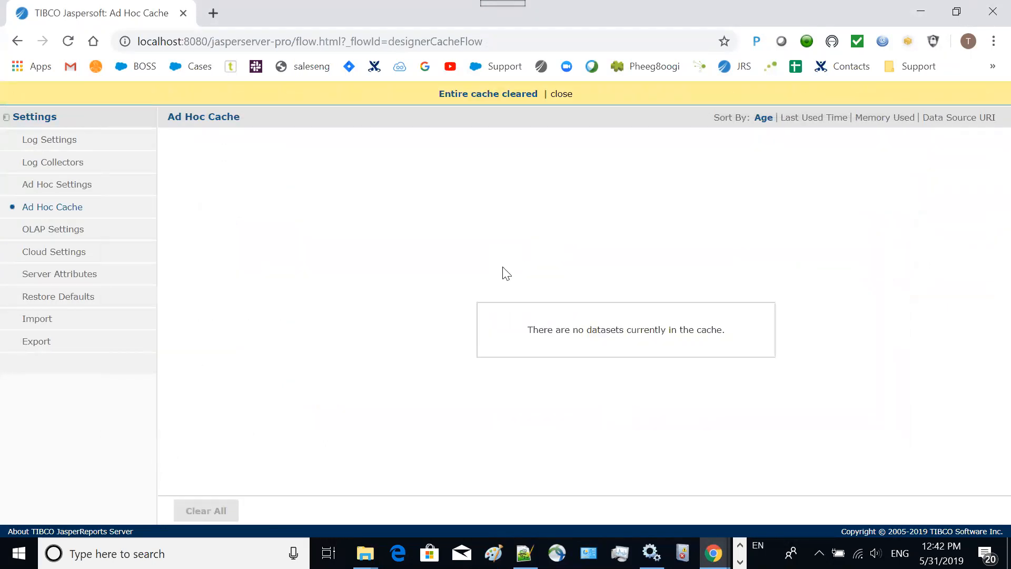
left_click(563, 94)
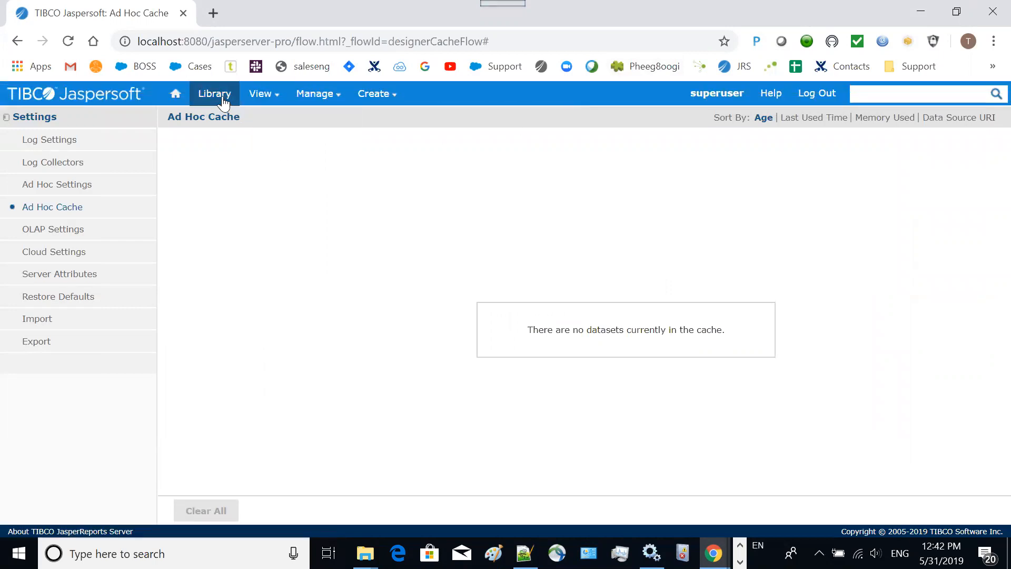
Step: Run Sample Domain Report 2 from the repository and page through to its last table
mouse_move(262, 95)
left_click(285, 138)
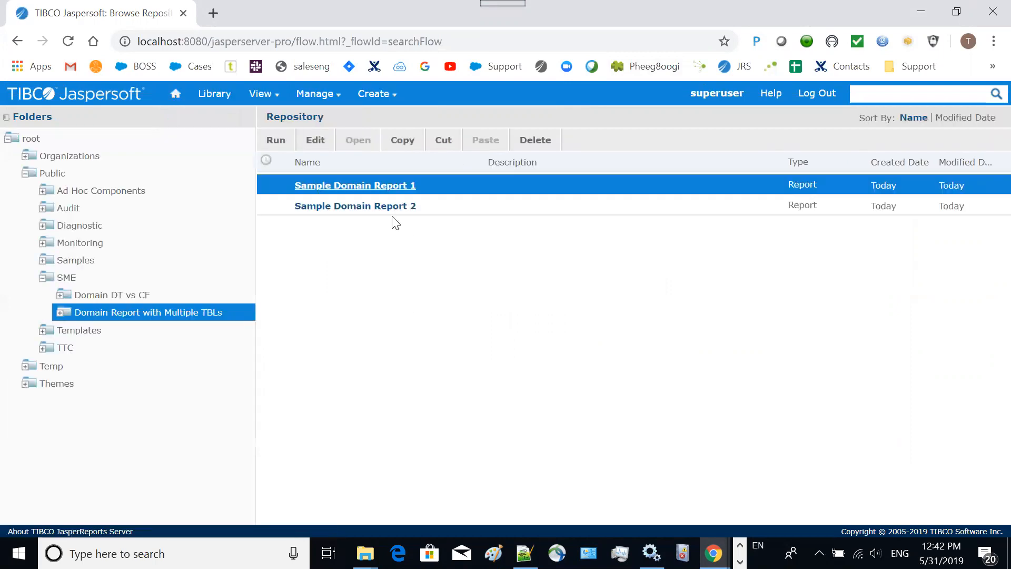
left_click(388, 207)
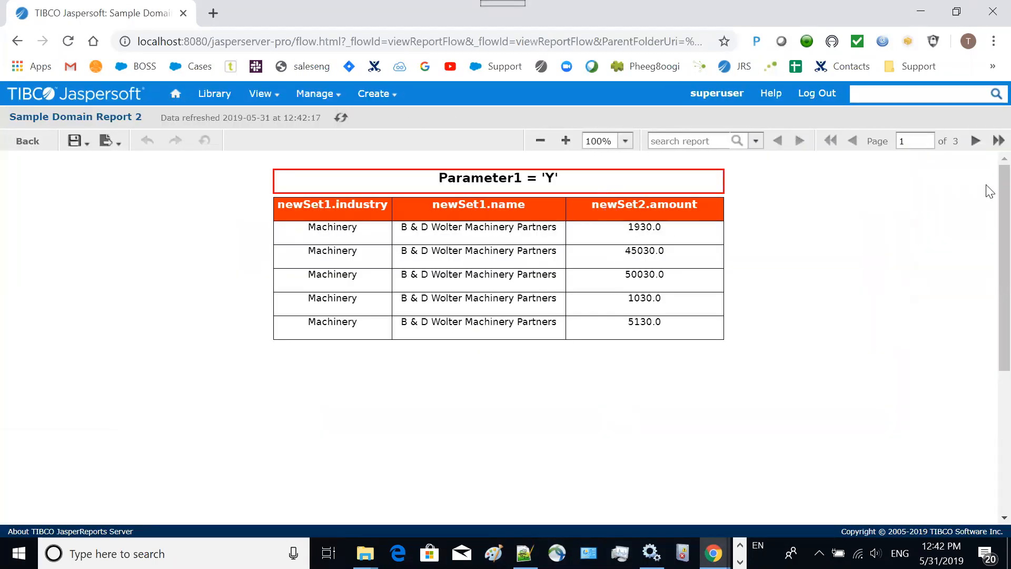
left_click(975, 141)
left_click(976, 140)
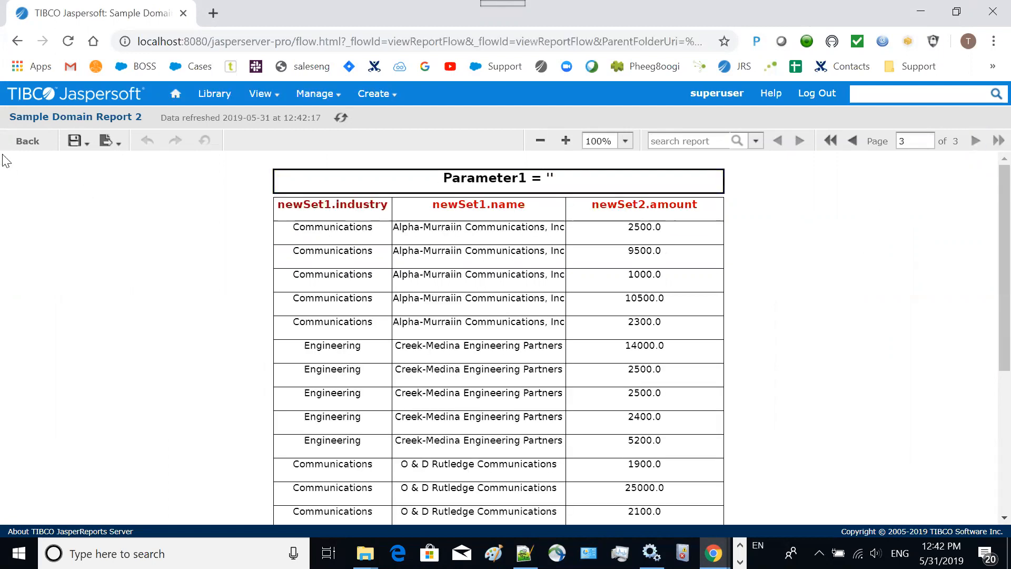
Step: Examine the query that Sample Domain Report 2 left in the Ad Hoc Cache and clear the entire cache again
mouse_move(309, 96)
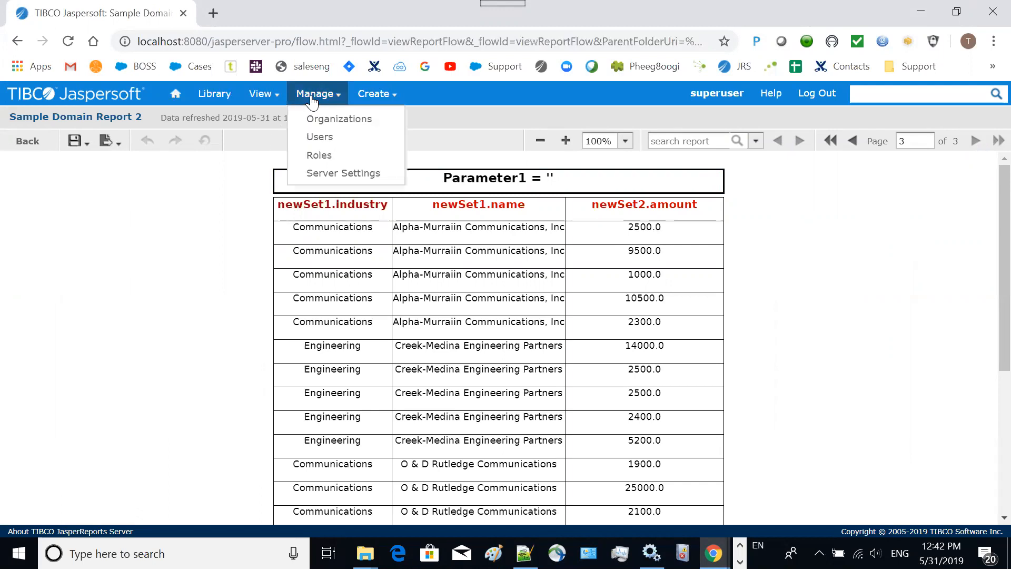
left_click(342, 173)
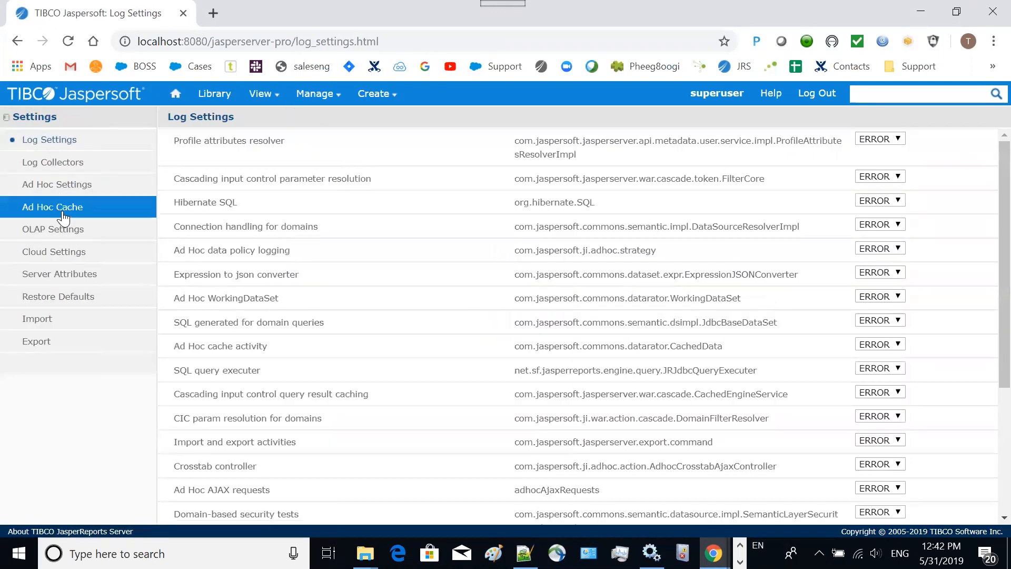
left_click(58, 206)
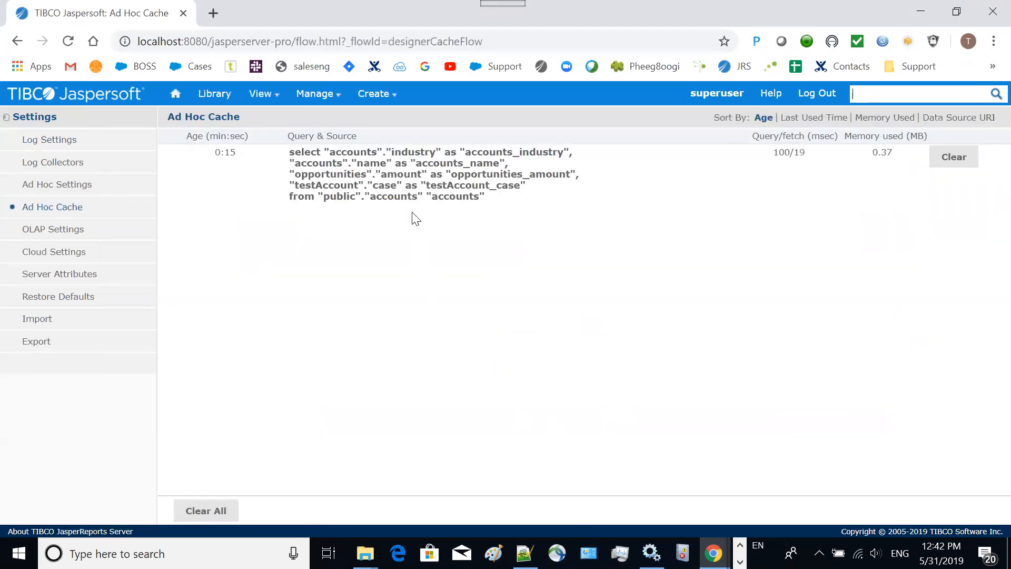
left_click(406, 184)
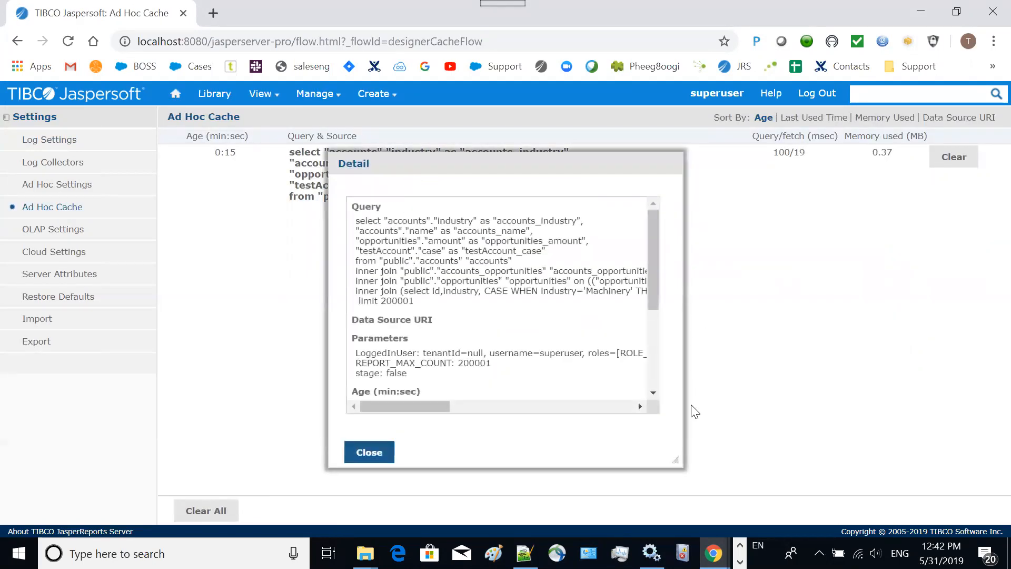
left_click_drag(676, 461, 925, 463)
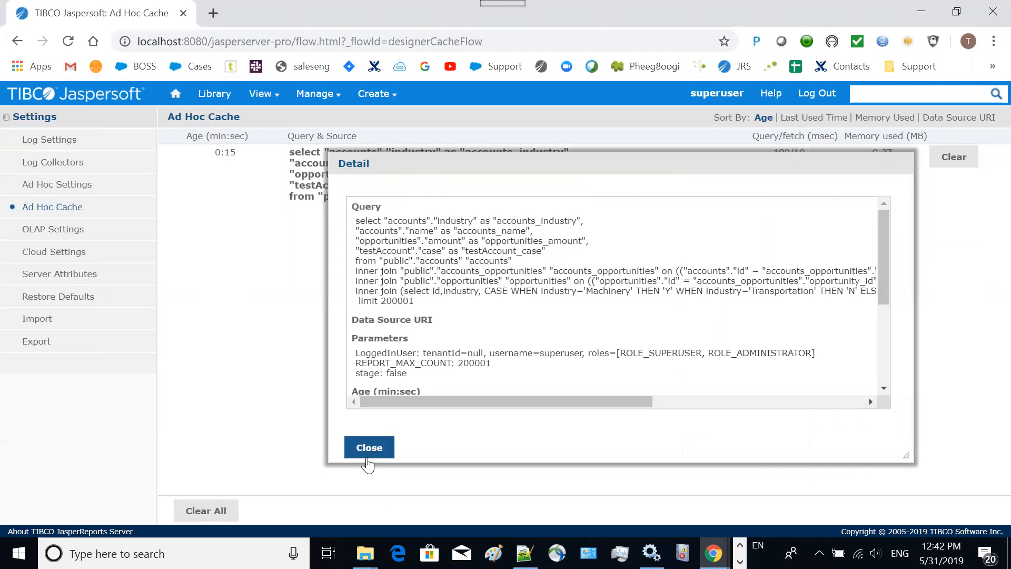
left_click(369, 448)
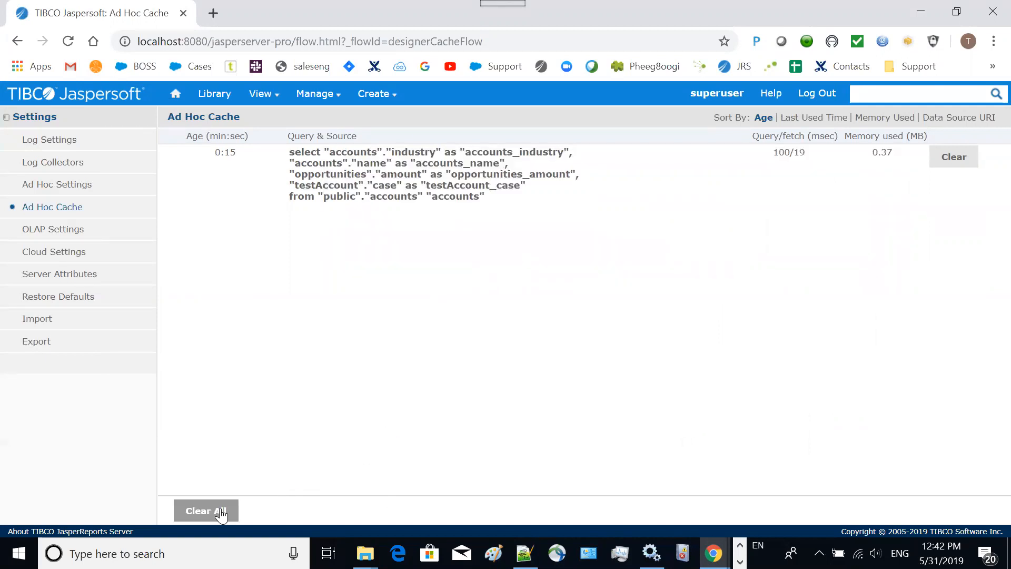
left_click(220, 511)
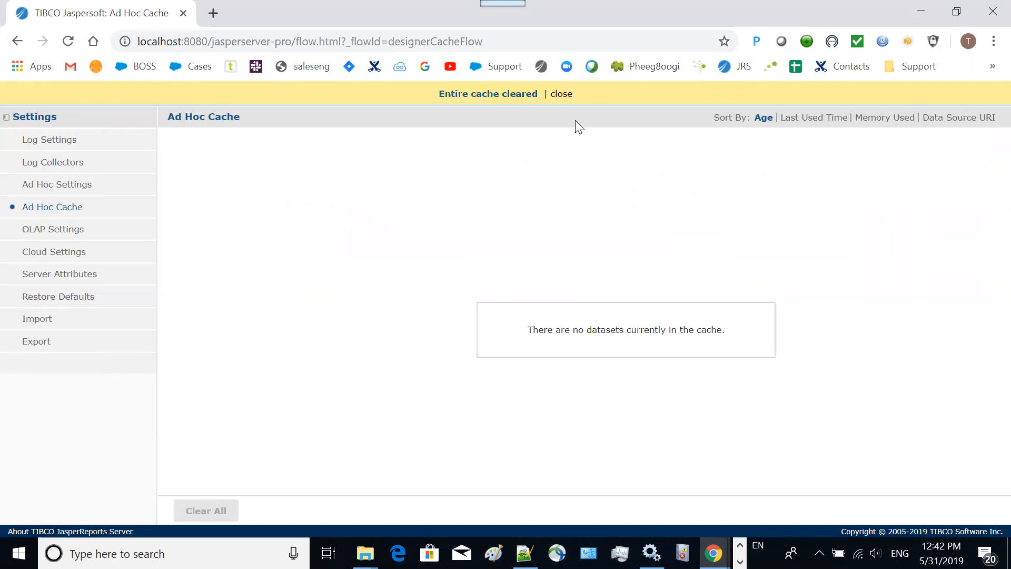
left_click(559, 93)
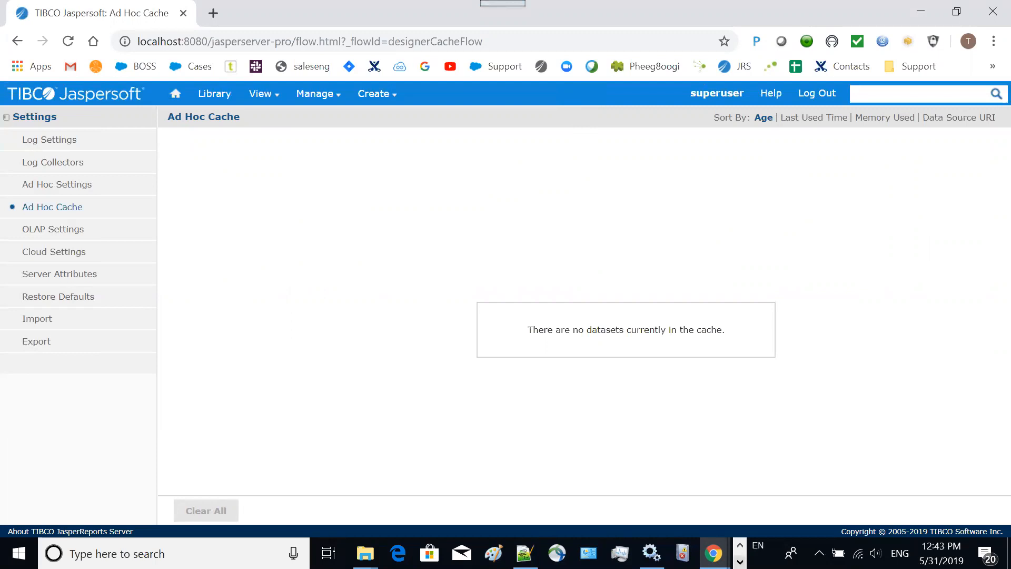
Step: Switch to the JasperReports Server Administrator Guide in Adobe Acrobat Reader and open section 8.4.6, Ad Hoc Cache Management
left_click(740, 561)
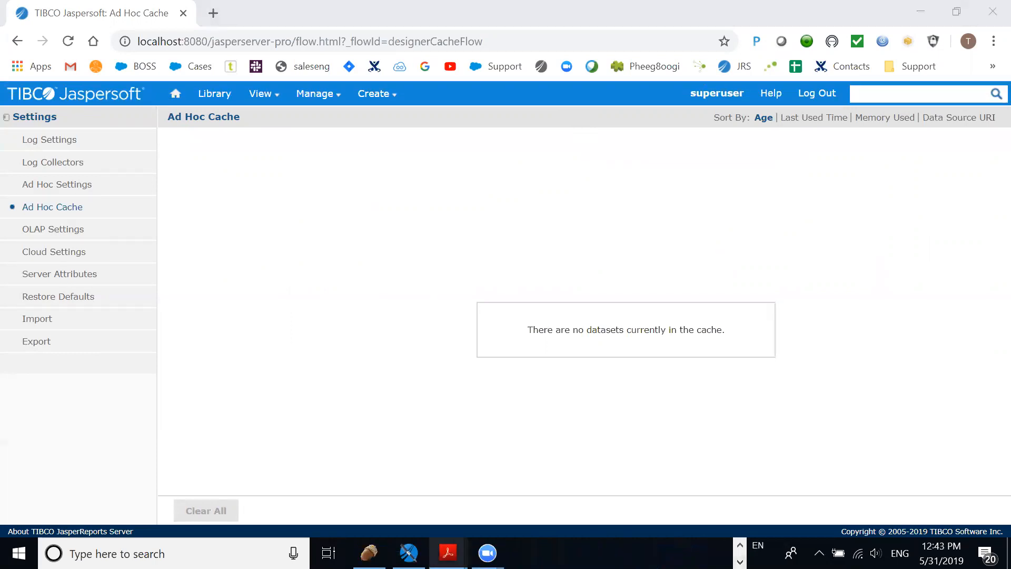
left_click(449, 553)
left_click(523, 486)
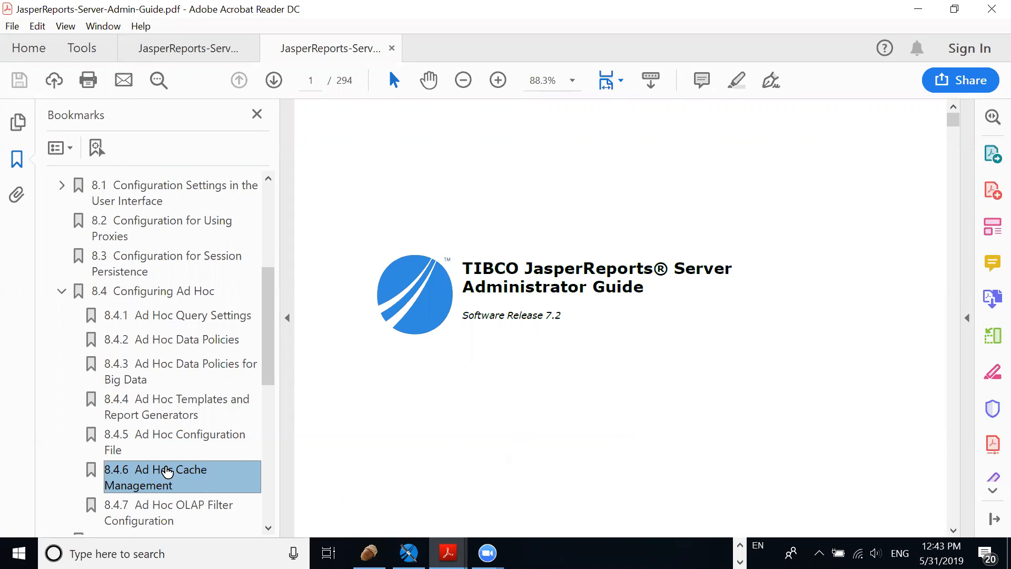
left_click(167, 471)
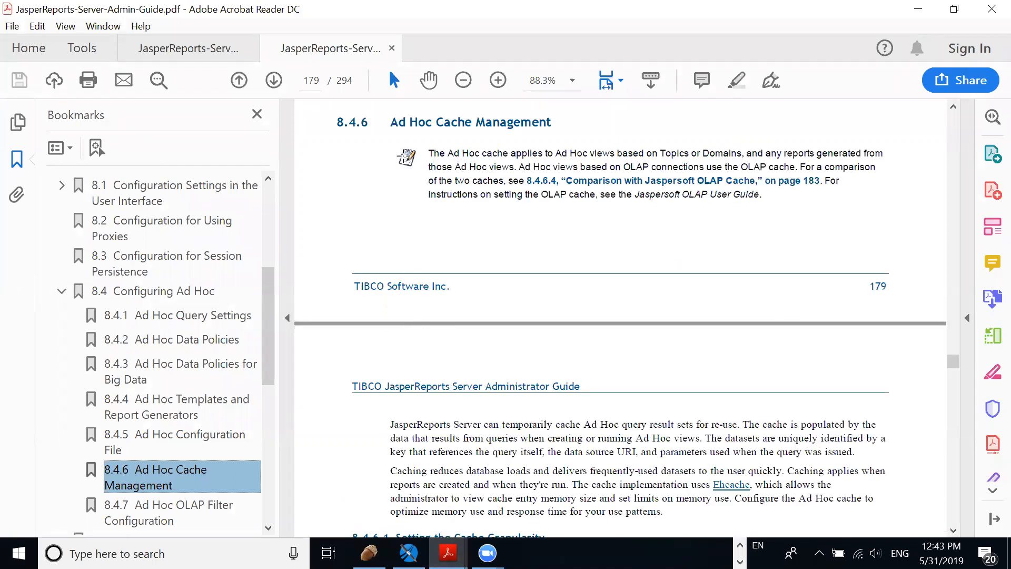